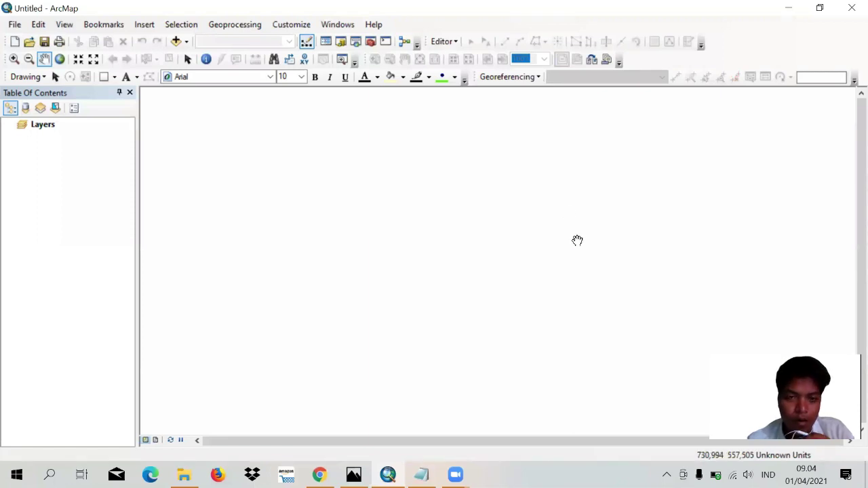
# - View the land use map contoh landuse.jpg in Photos, and switch back to ArcMap
pyautogui.click(576, 239)
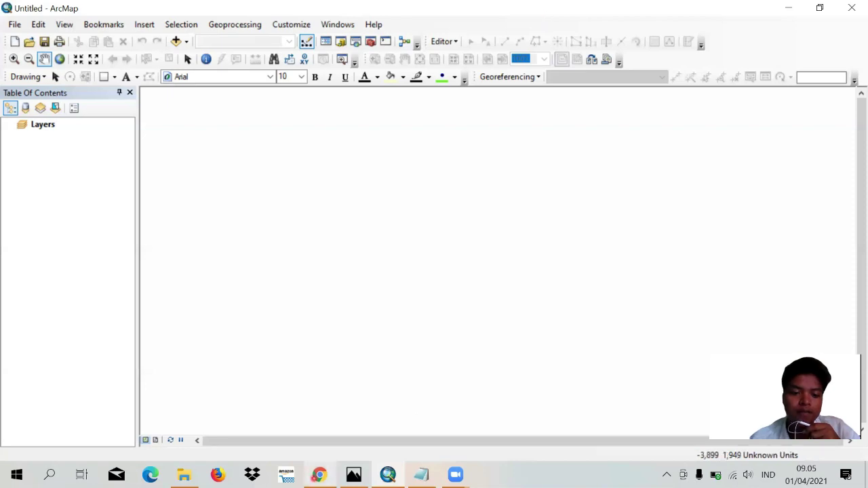
pyautogui.moveTo(319, 475)
pyautogui.click(353, 475)
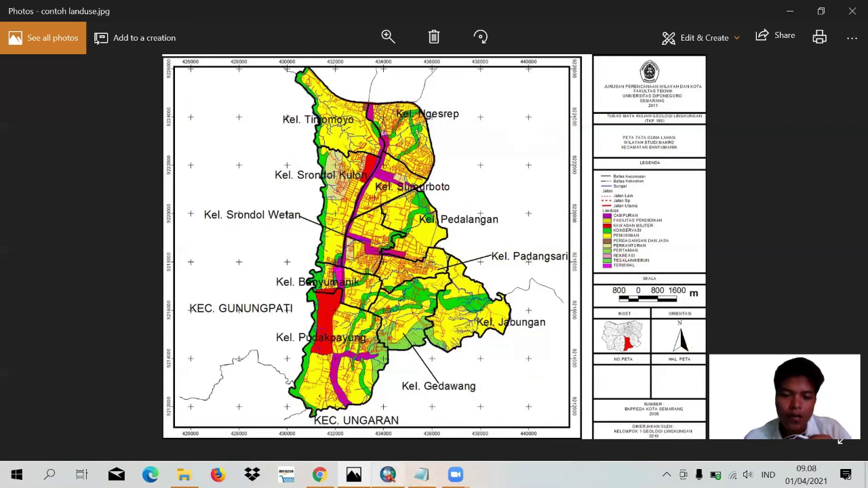
pyautogui.moveTo(388, 476)
pyautogui.click(352, 397)
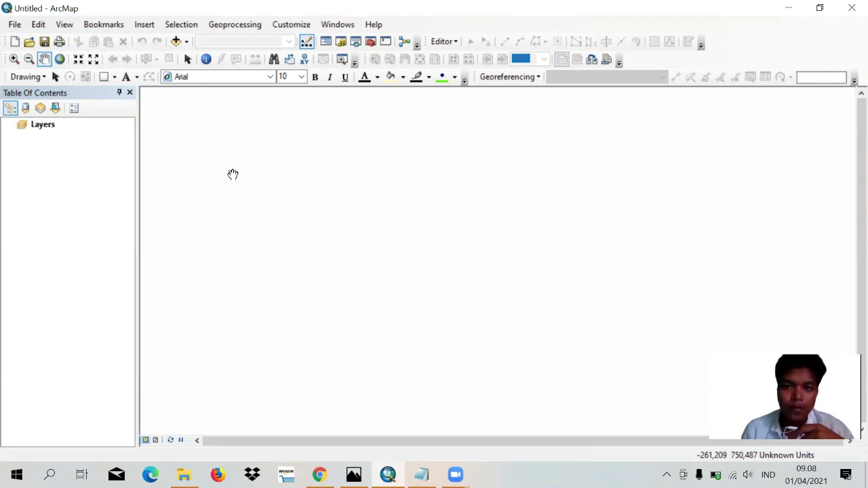
# - Set the data frame's coordinate system to the projected WGS 1984 UTM Zone 49S
pyautogui.rightClick(366, 190)
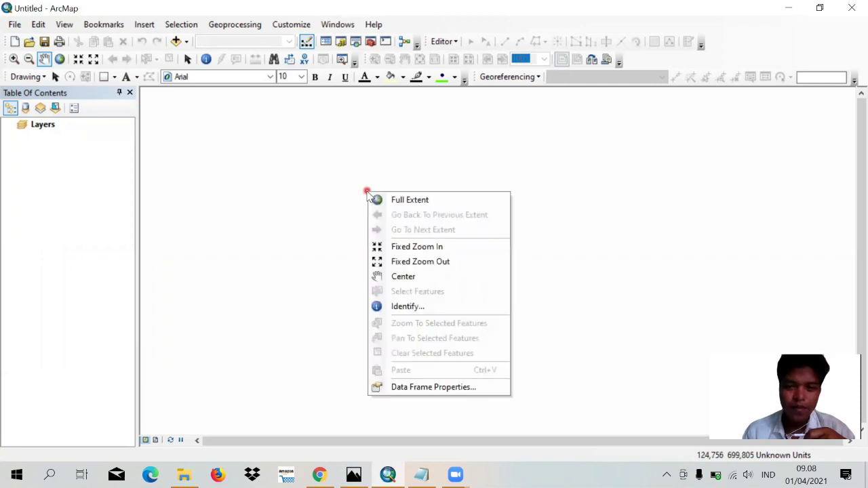
pyautogui.click(408, 387)
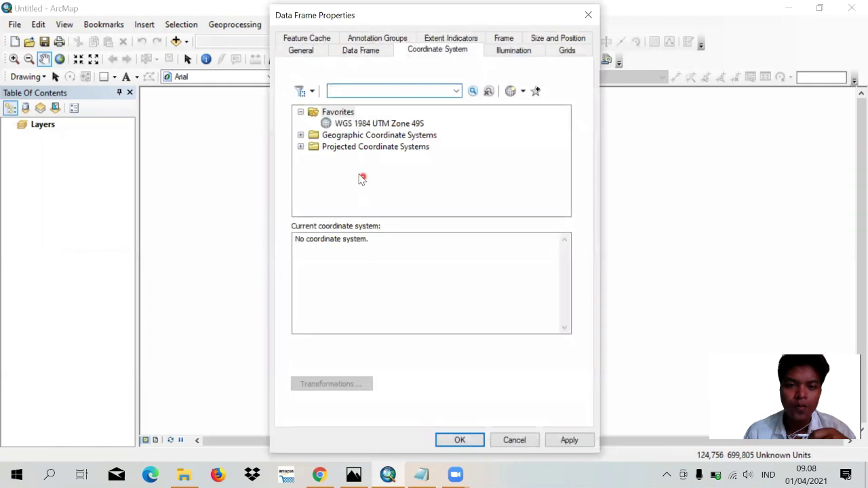
pyautogui.click(299, 147)
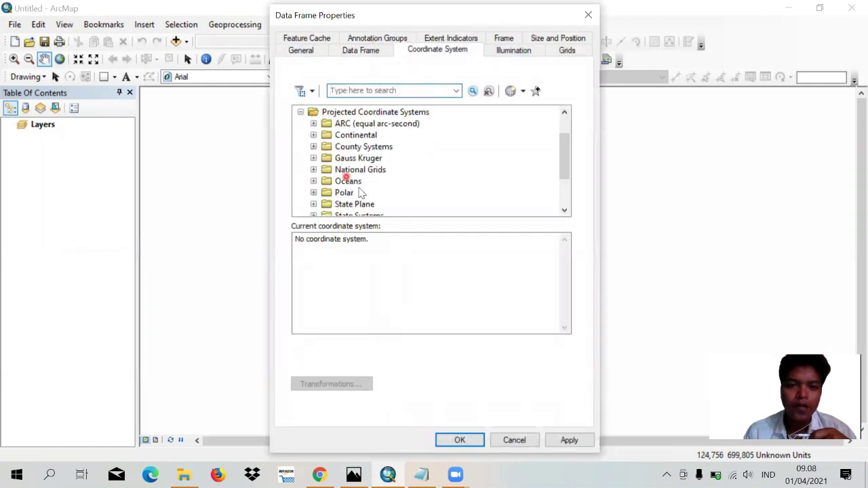
pyautogui.scroll(-2, 339, 180)
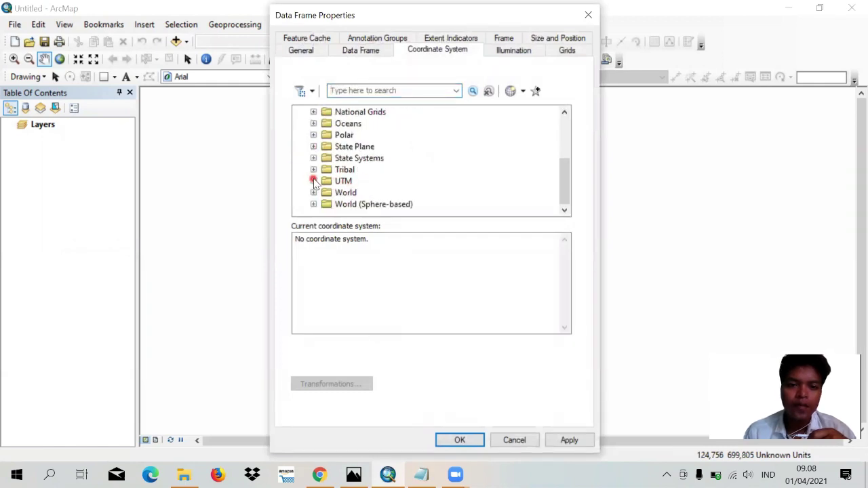
pyautogui.click(313, 181)
pyautogui.scroll(-3, 357, 197)
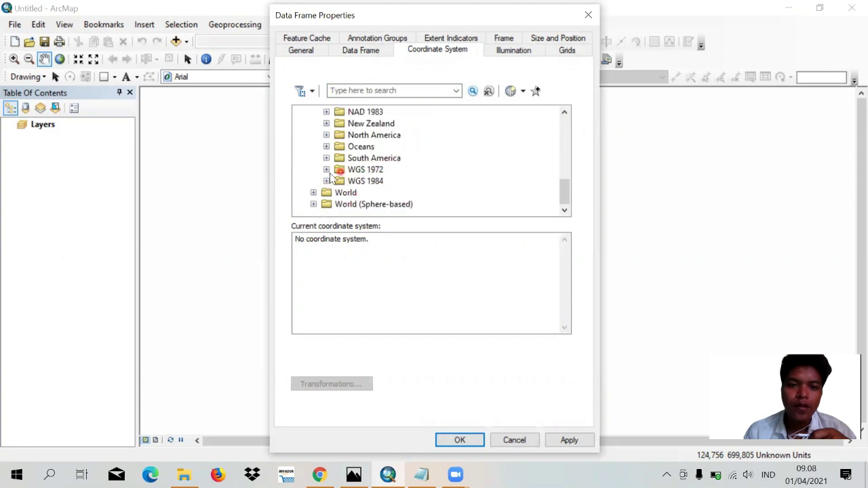
pyautogui.click(326, 181)
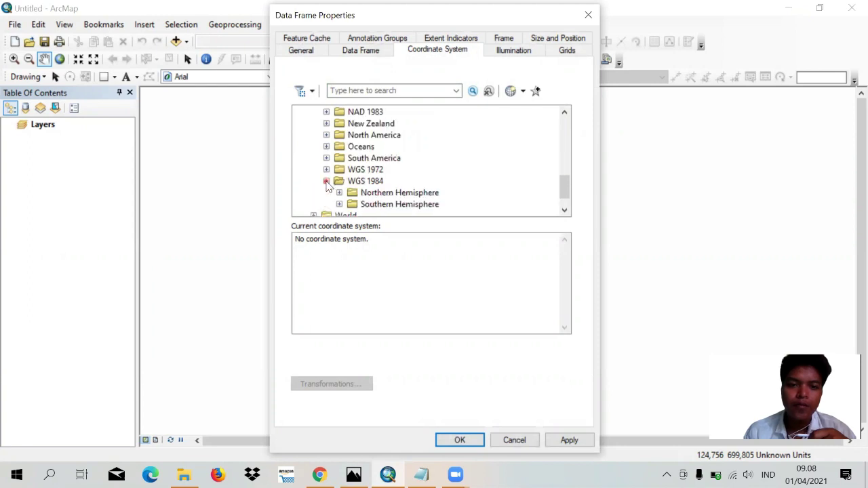
pyautogui.click(368, 207)
pyautogui.doubleClick(368, 207)
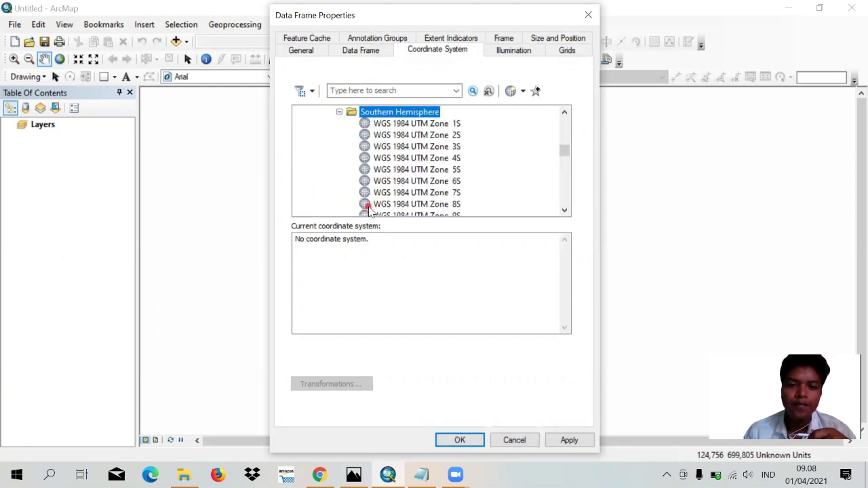
pyautogui.scroll(-5, 383, 173)
pyautogui.scroll(-8, 385, 175)
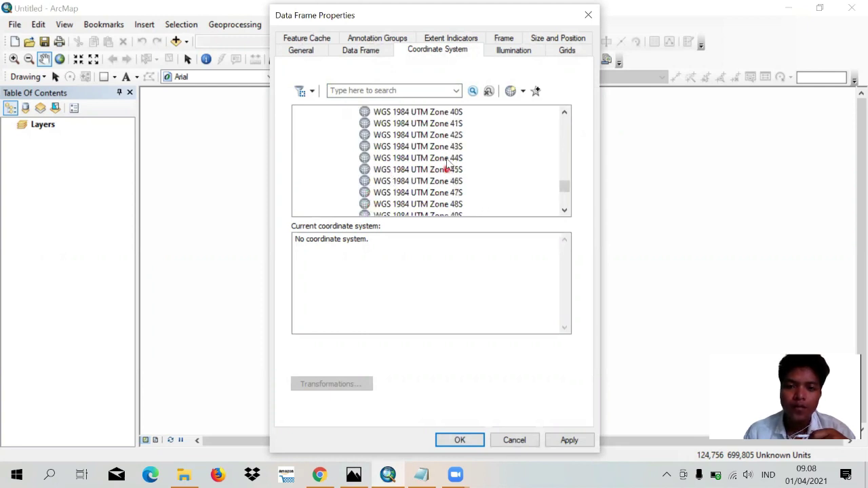
pyautogui.scroll(-1, 436, 183)
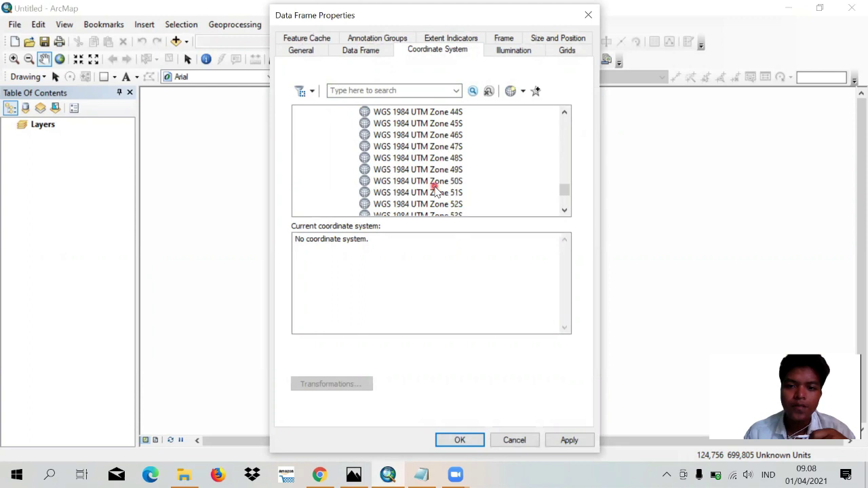
pyautogui.click(436, 170)
pyautogui.click(475, 438)
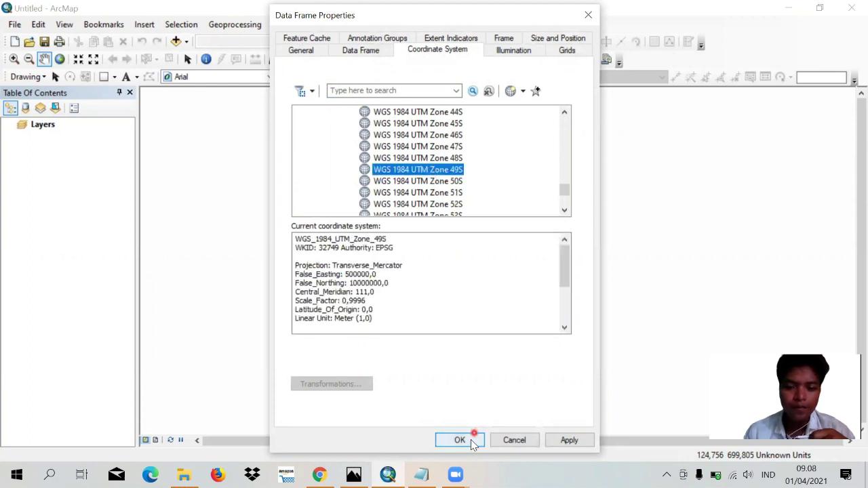
# - Add contoh landuse.jpg from D:\landuse to the map, accepting its missing spatial reference
pyautogui.click(187, 42)
pyautogui.click(220, 57)
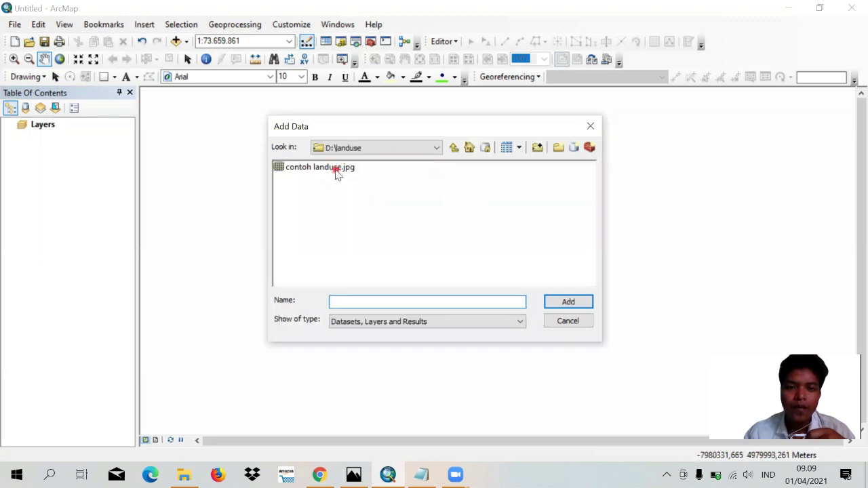
pyautogui.click(336, 171)
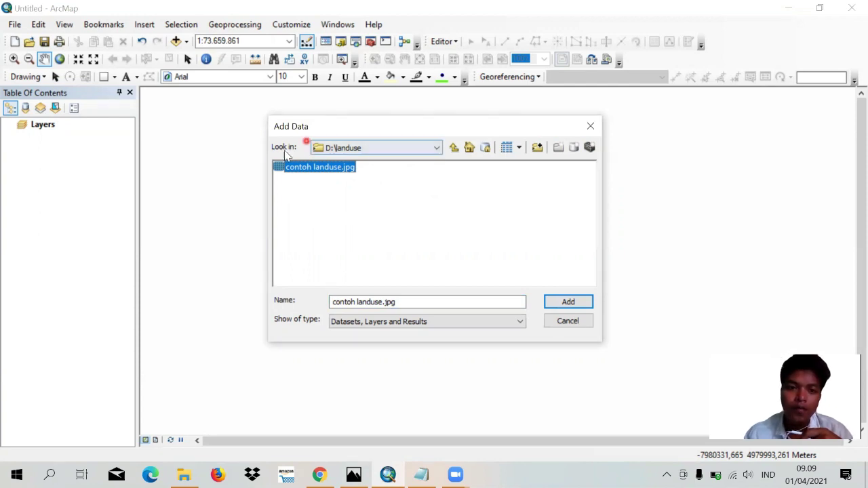
pyautogui.click(573, 305)
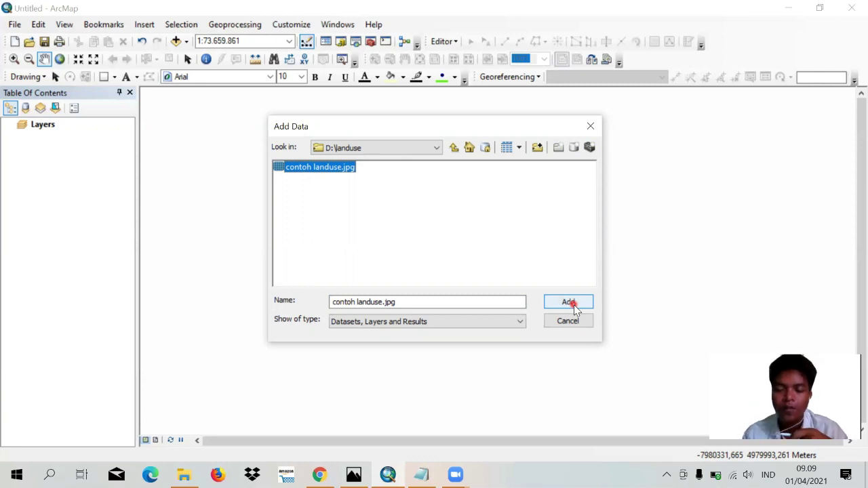
pyautogui.click(573, 305)
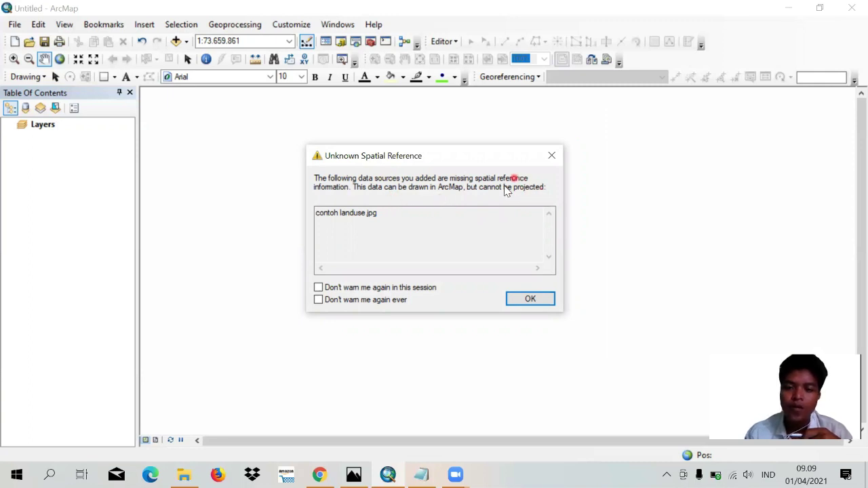
pyautogui.click(535, 299)
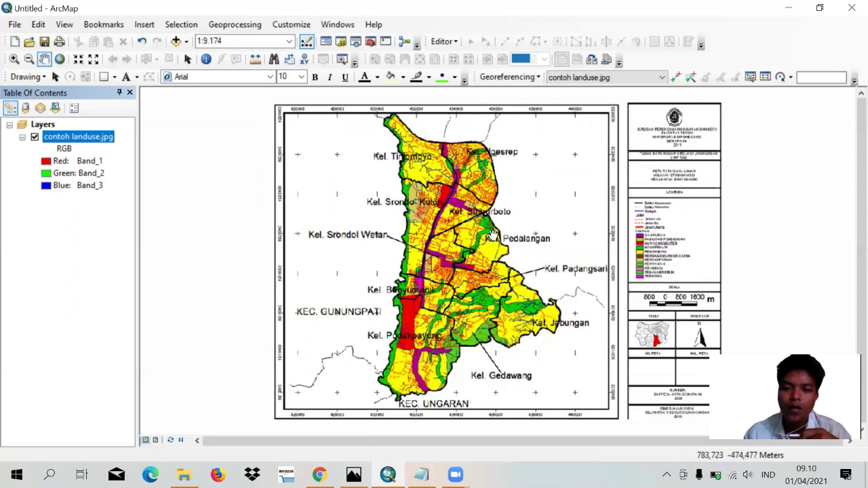
# - Examine the grid crosses and coordinate labels along the map's western edge, especially the westernmost cross at 9224000
pyautogui.moveTo(483, 195); pyautogui.dragTo(464, 193)
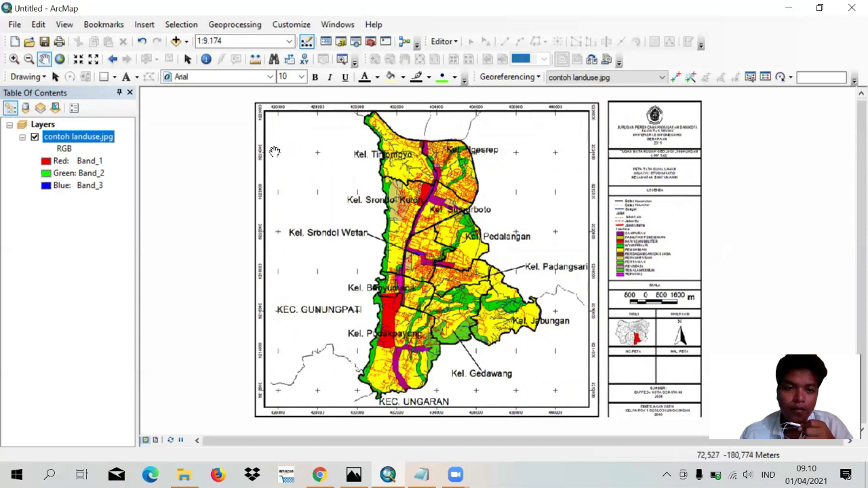
pyautogui.click(277, 154)
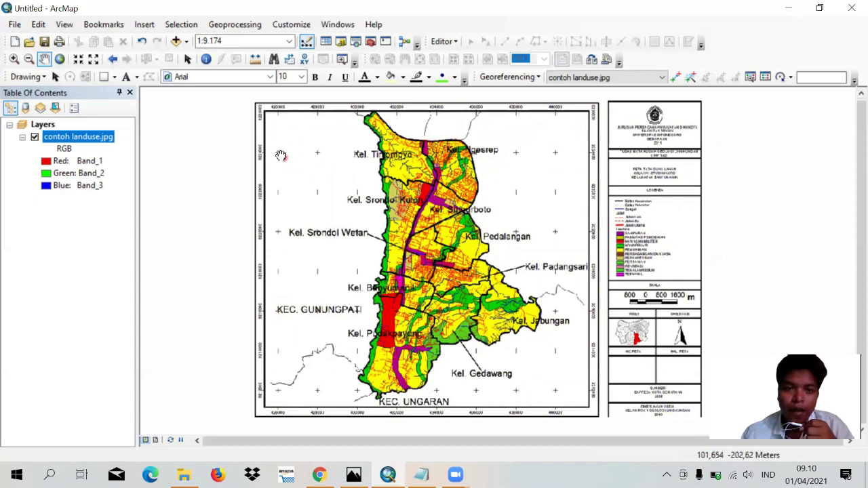
pyautogui.scroll(3, 278, 153)
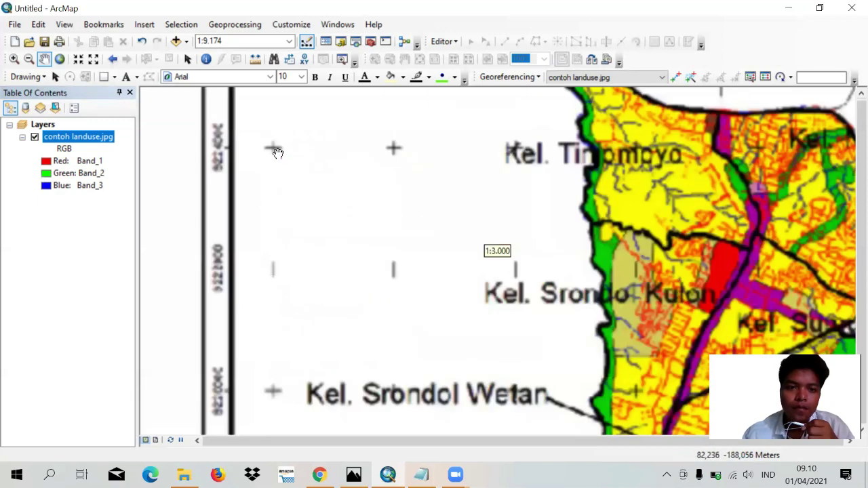
pyautogui.click(278, 152)
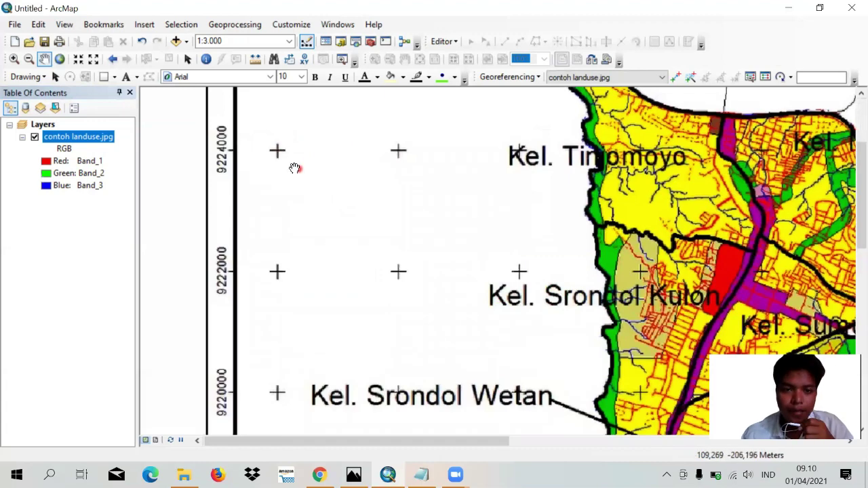
pyautogui.click(278, 151)
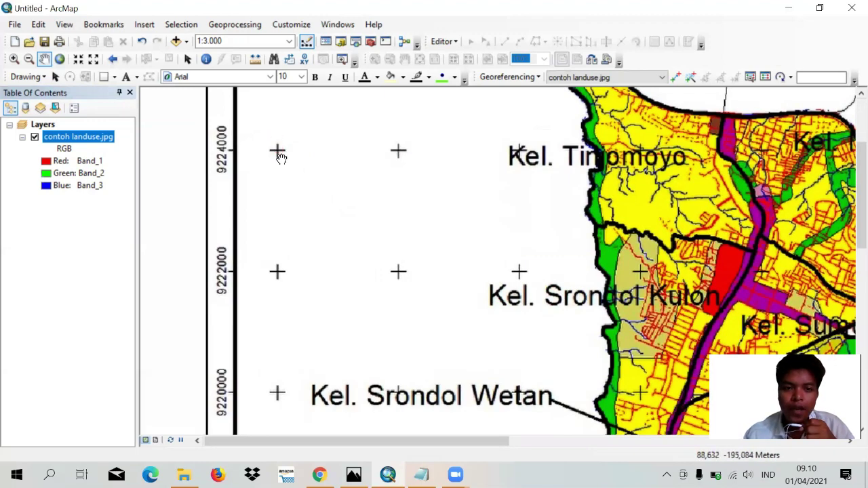
pyautogui.click(278, 150)
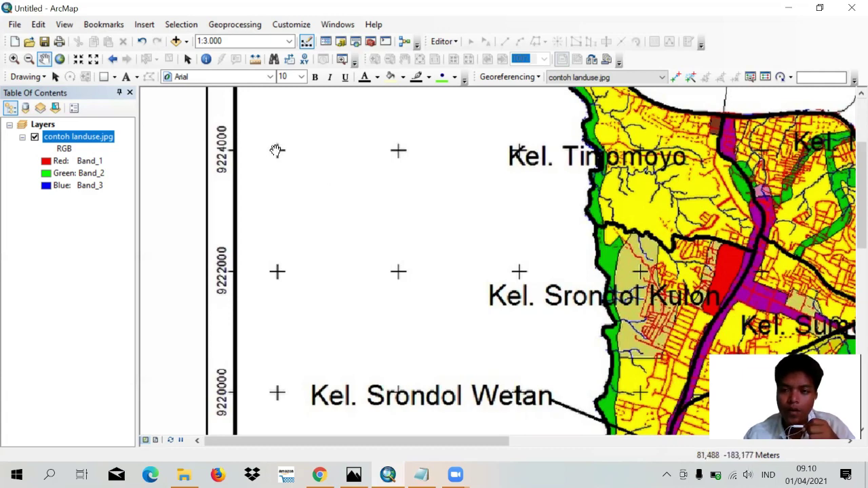
pyautogui.scroll(5, 276, 150)
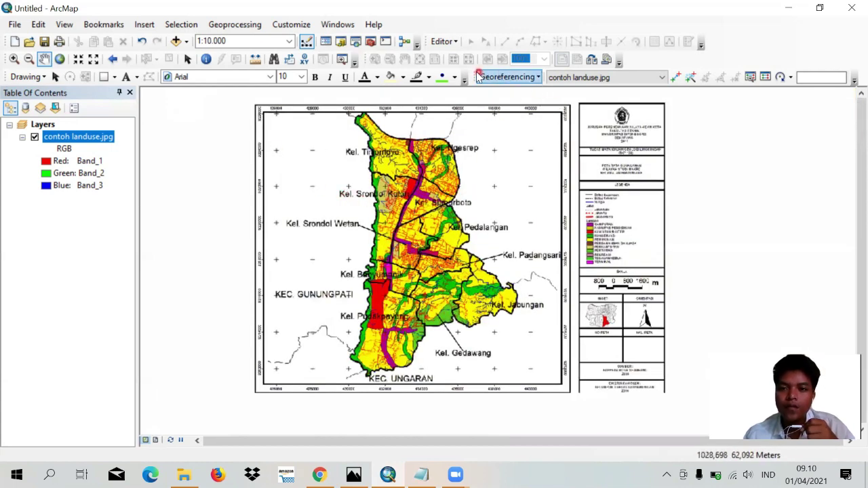
# - Undock the Georeferencing toolbar and close it
pyautogui.moveTo(475, 72); pyautogui.dragTo(479, 96)
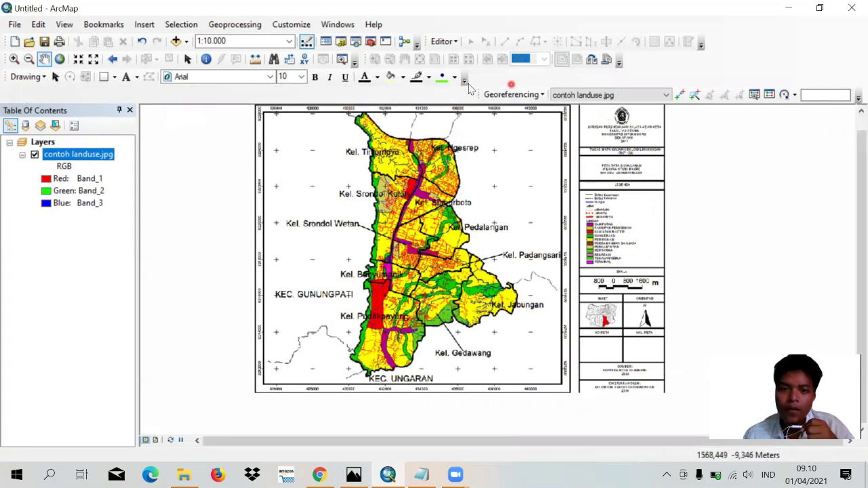
pyautogui.moveTo(479, 94); pyautogui.dragTo(475, 127)
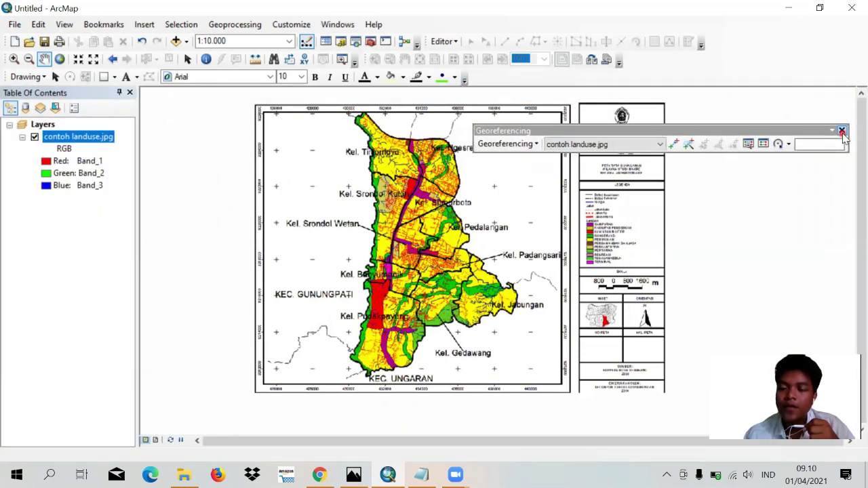
pyautogui.click(842, 130)
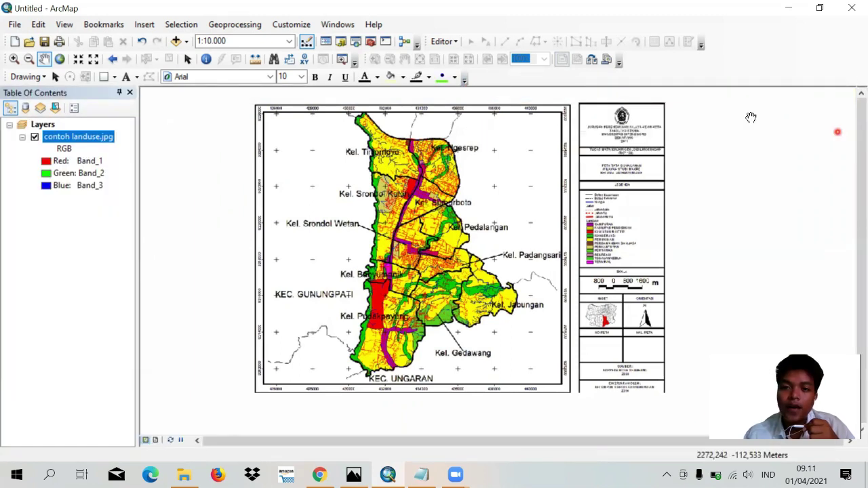
# - Show the Georeferencing toolbar, dock it beside the Draw toolbar, and check that its target layer is contoh landuse.jpg
pyautogui.rightClick(518, 80)
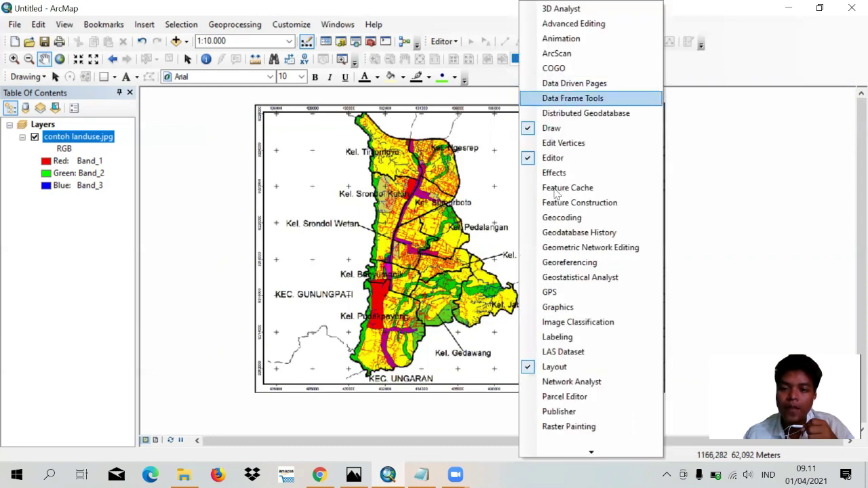
pyautogui.click(536, 262)
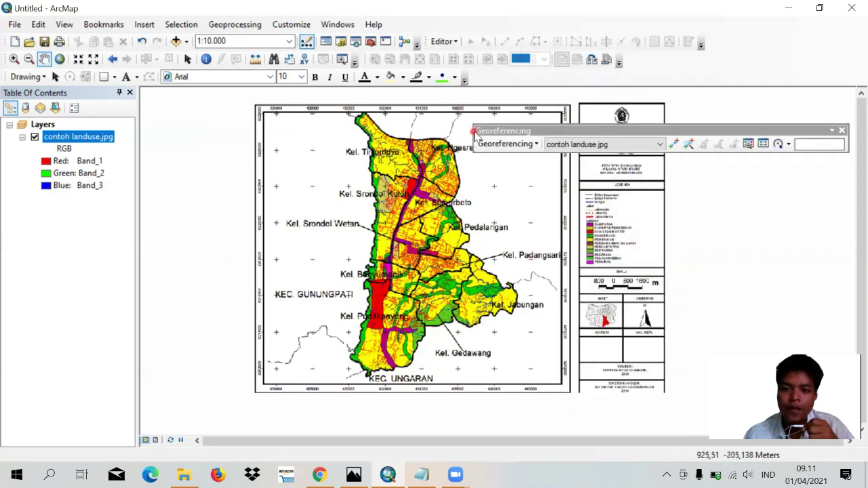
pyautogui.moveTo(474, 130); pyautogui.dragTo(472, 79)
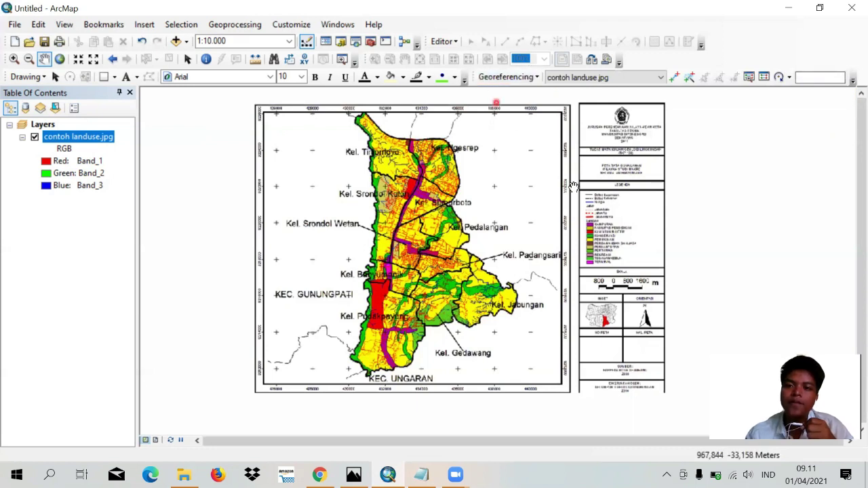
pyautogui.click(628, 76)
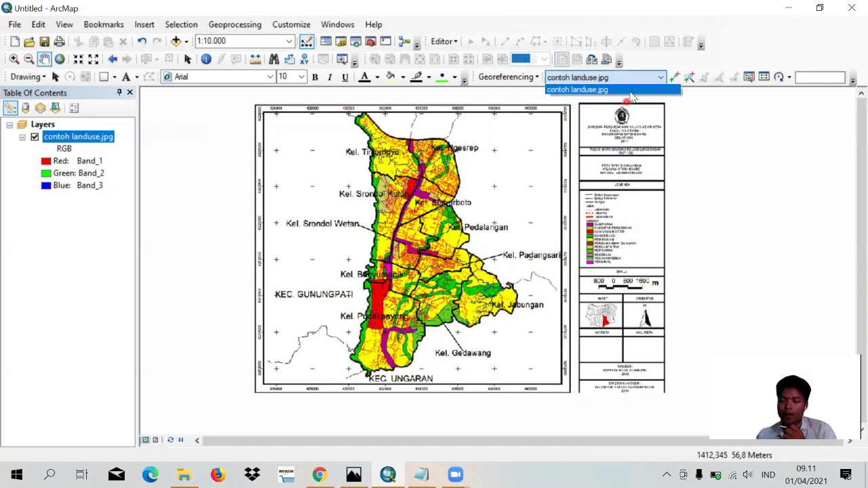
pyautogui.click(742, 165)
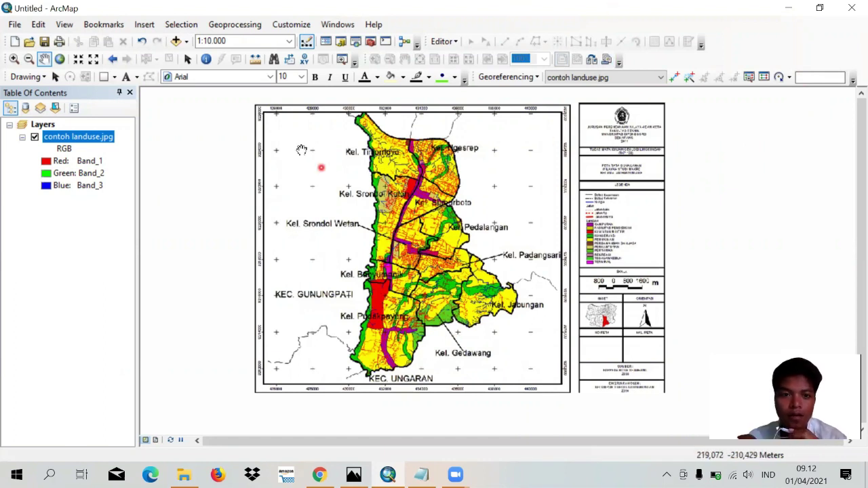
# - Review the corner grid coordinates noted in Notepad and locate the matching northwestern grid cross on the map
pyautogui.scroll(-3, 278, 127)
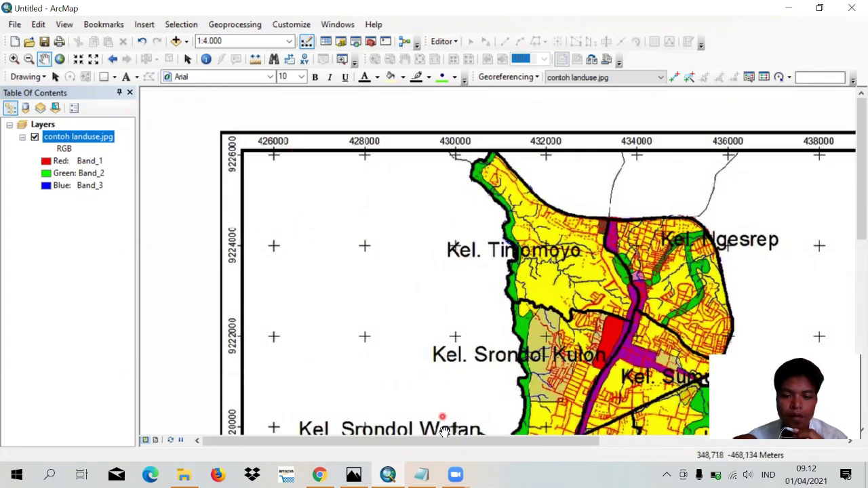
pyautogui.moveTo(424, 475)
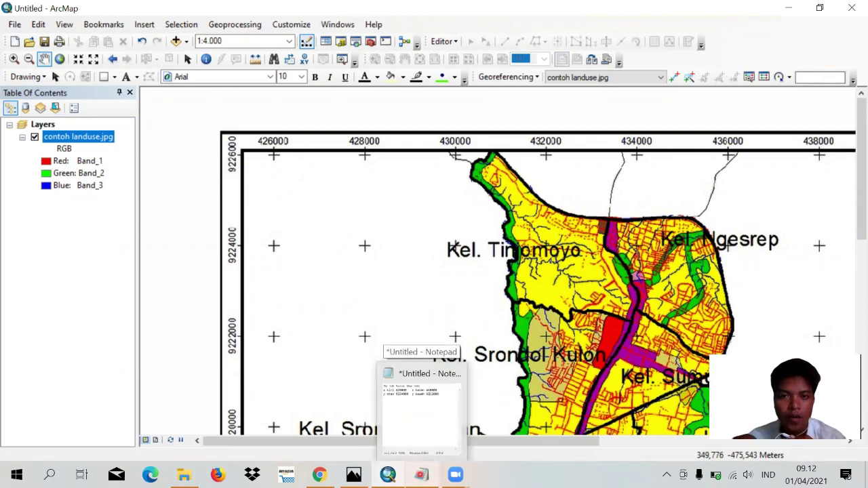
pyautogui.click(421, 413)
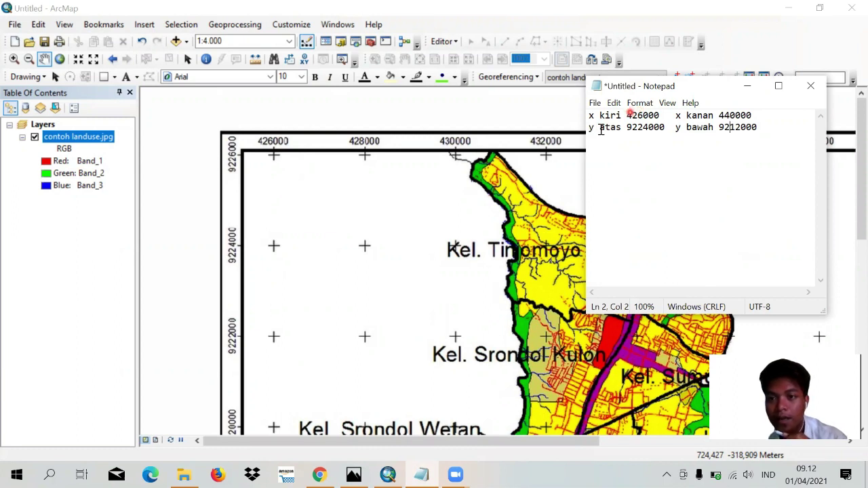
pyautogui.click(535, 198)
pyautogui.moveTo(575, 137); pyautogui.dragTo(543, 199)
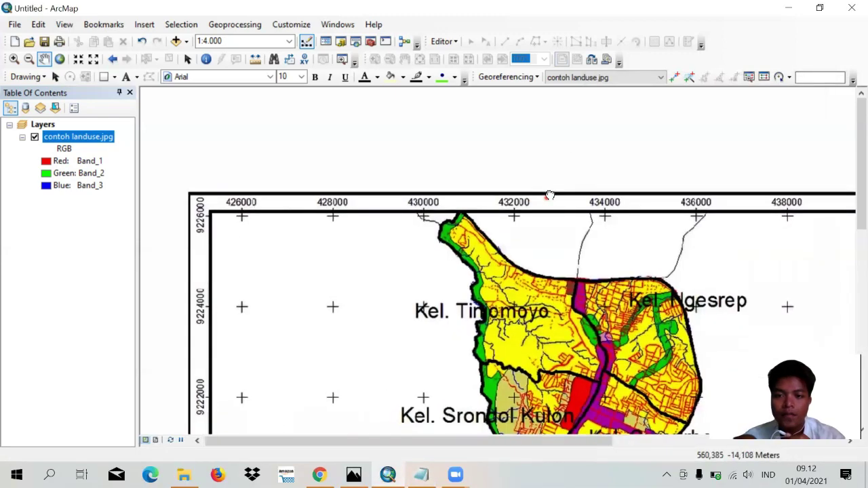
pyautogui.moveTo(610, 236); pyautogui.dragTo(640, 164)
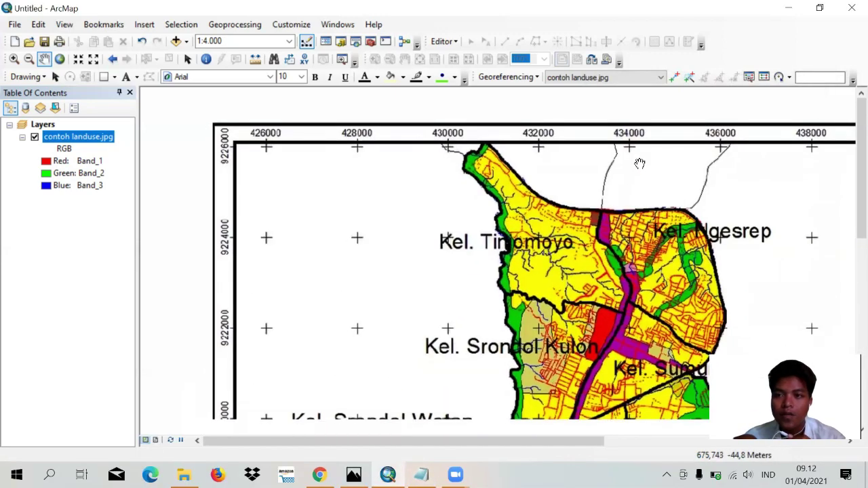
# - Start adding control points and zoom in to pixel level on the centre of the grid cross at 426000, 9224000
pyautogui.click(674, 79)
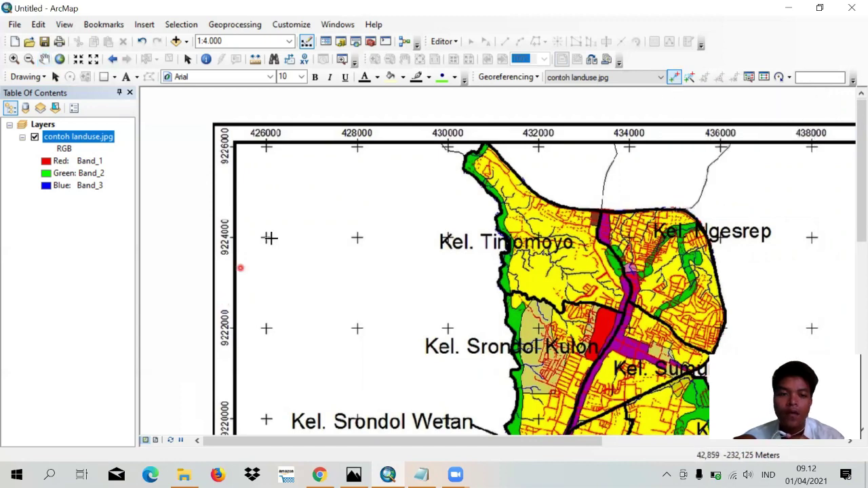
pyautogui.scroll(5, 248, 252)
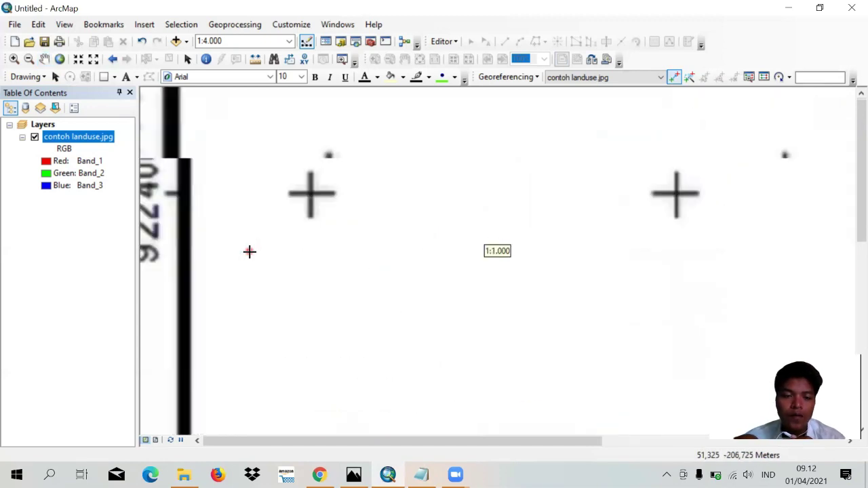
pyautogui.scroll(5, 359, 165)
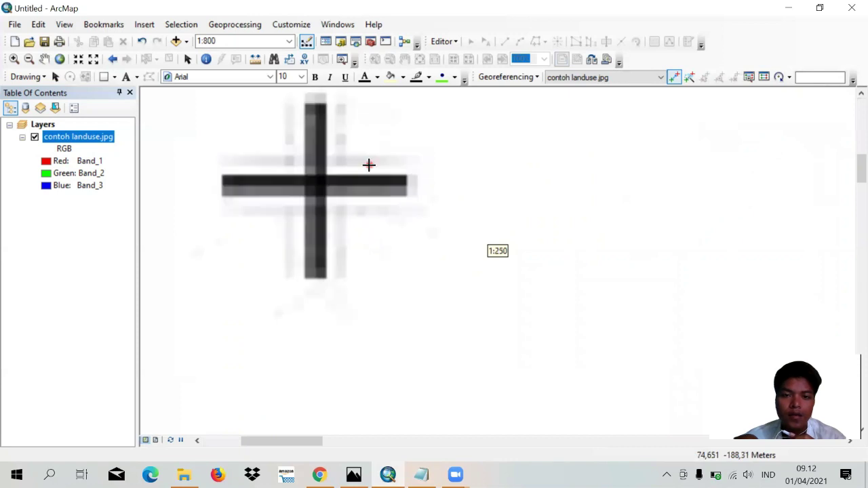
pyautogui.scroll(3, 234, 213)
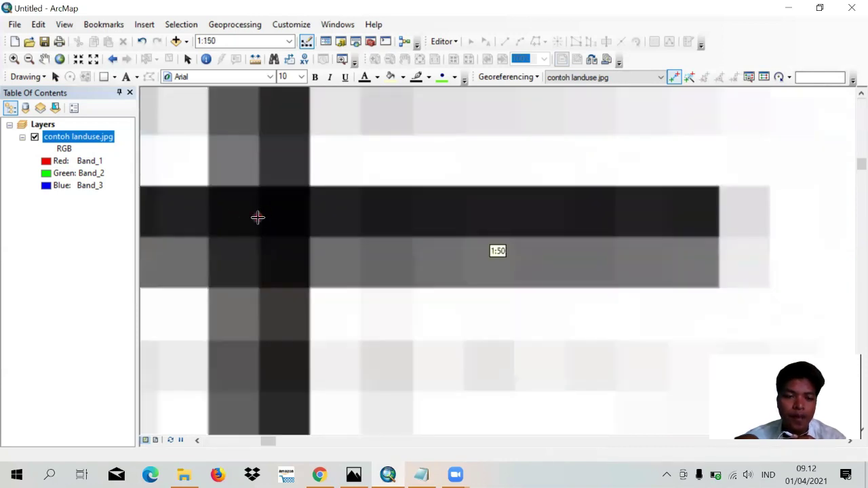
pyautogui.scroll(-3, 468, 264)
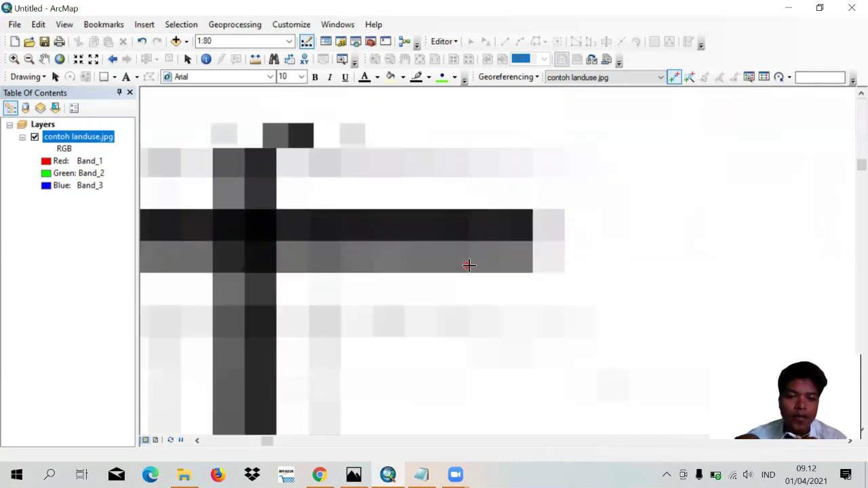
pyautogui.scroll(4, 318, 244)
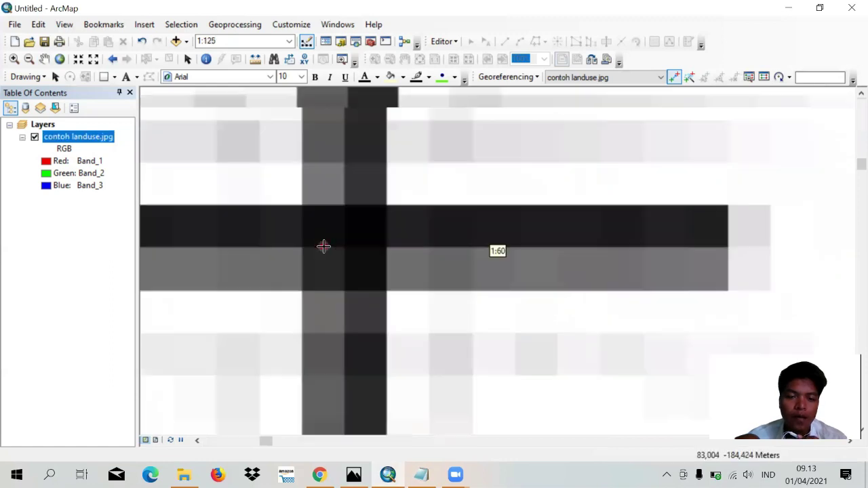
pyautogui.scroll(3, 314, 243)
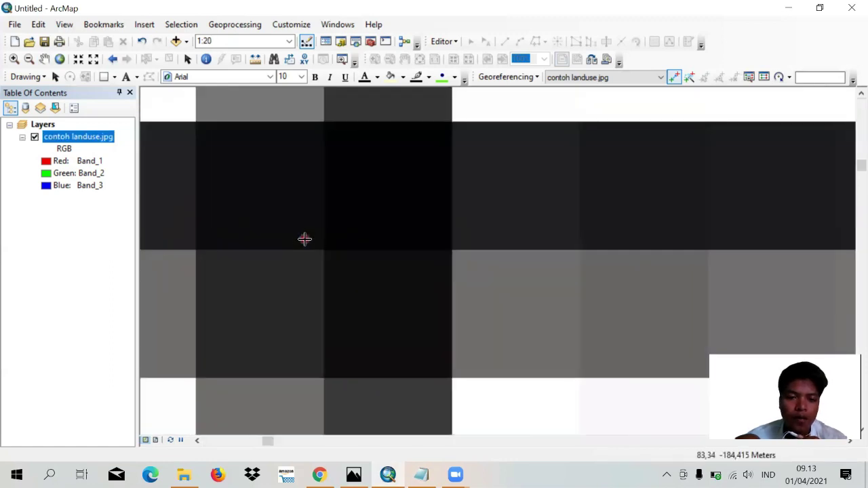
pyautogui.scroll(-1, 369, 224)
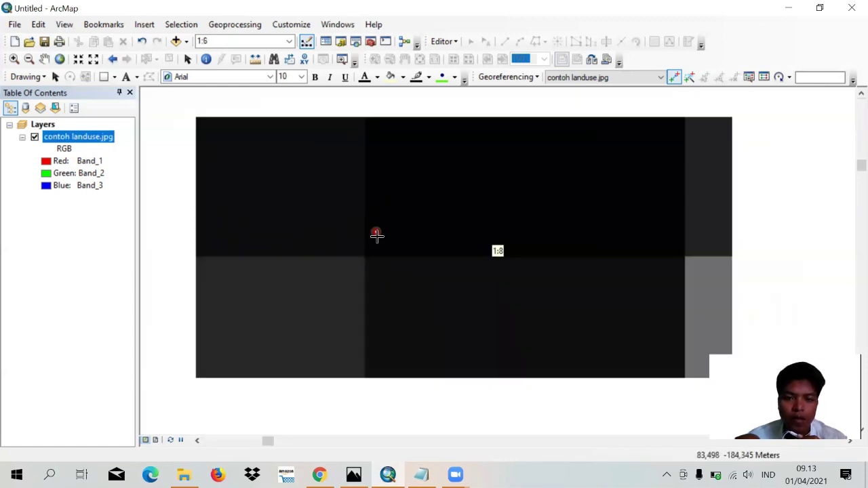
pyautogui.scroll(2, 372, 254)
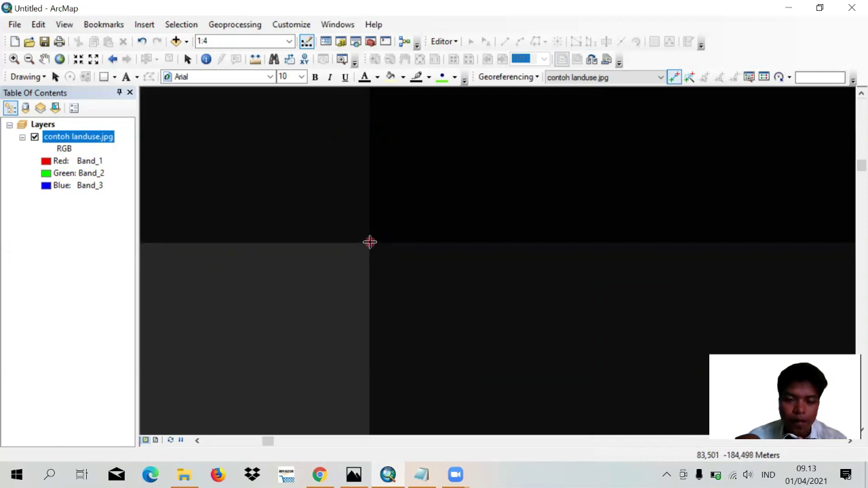
pyautogui.click(370, 243)
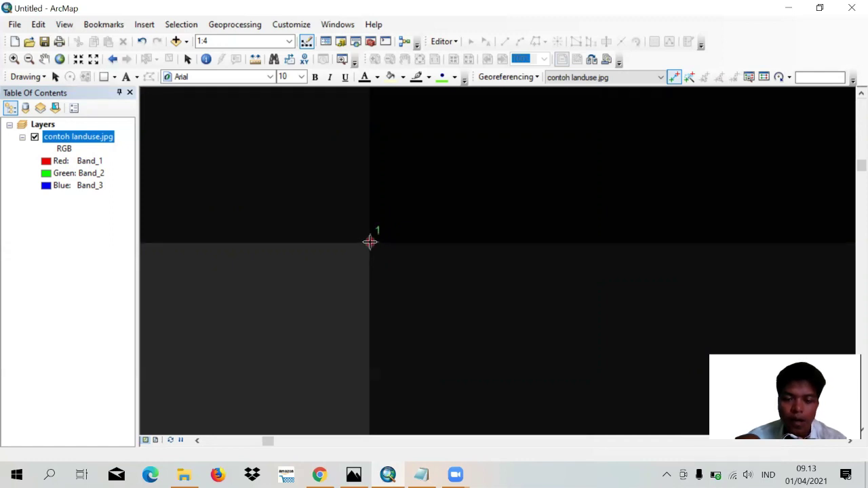
pyautogui.rightClick(371, 245)
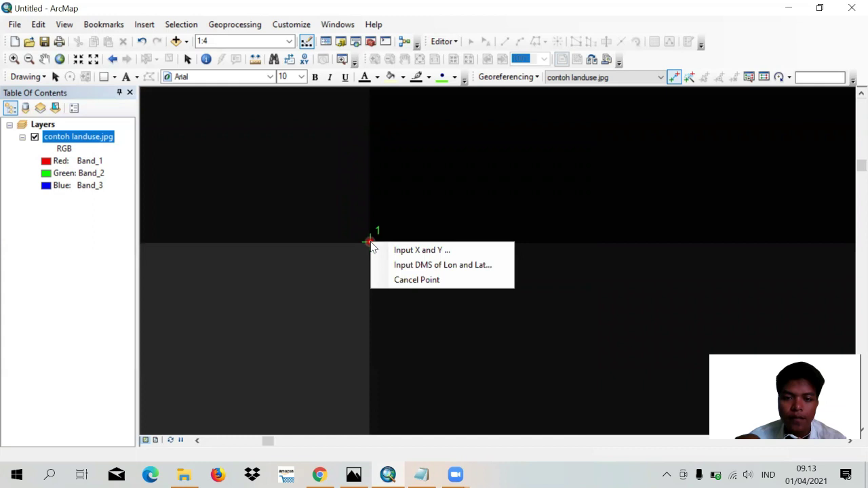
pyautogui.click(408, 284)
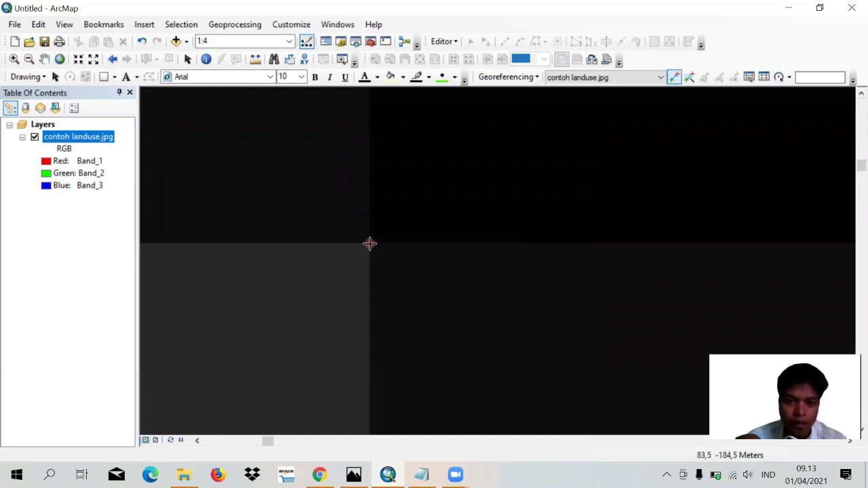
# - Place the first control point at the exact centre of the northwestern grid cross and open its X and Y coordinate entry
pyautogui.click(369, 242)
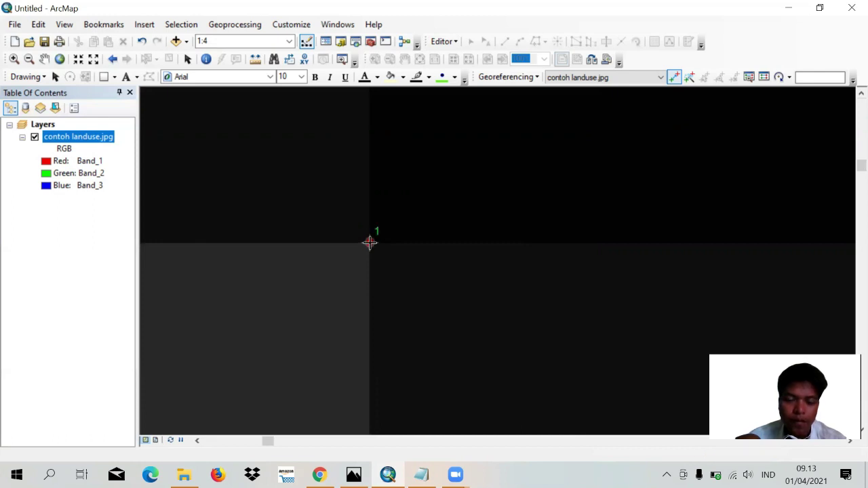
pyautogui.rightClick(369, 244)
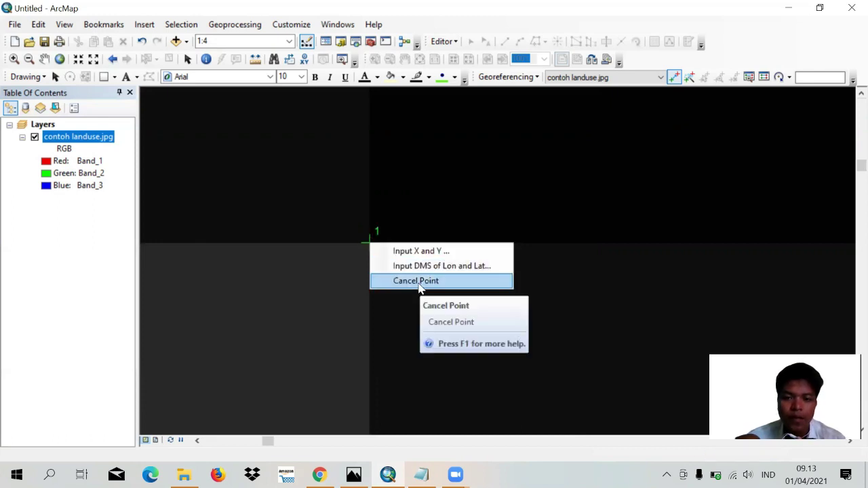
pyautogui.click(419, 250)
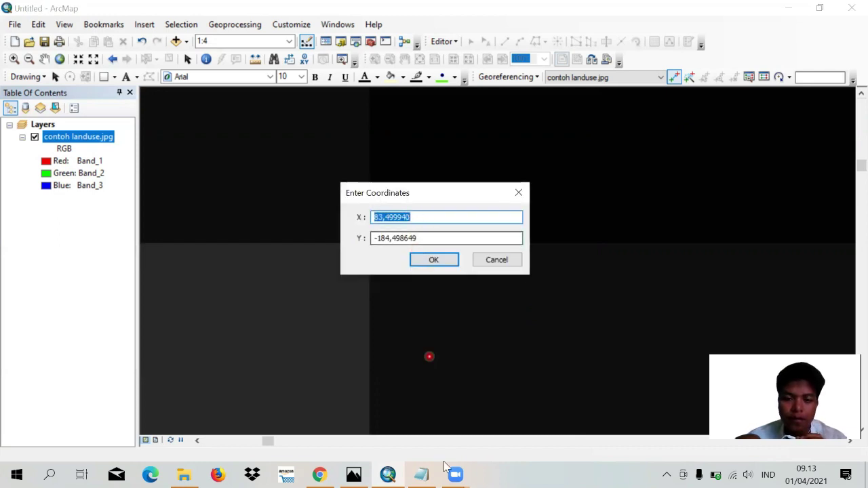
# - Copy the western x value 426000 from the Notepad notes and enter it as the control point's X coordinate
pyautogui.click(421, 475)
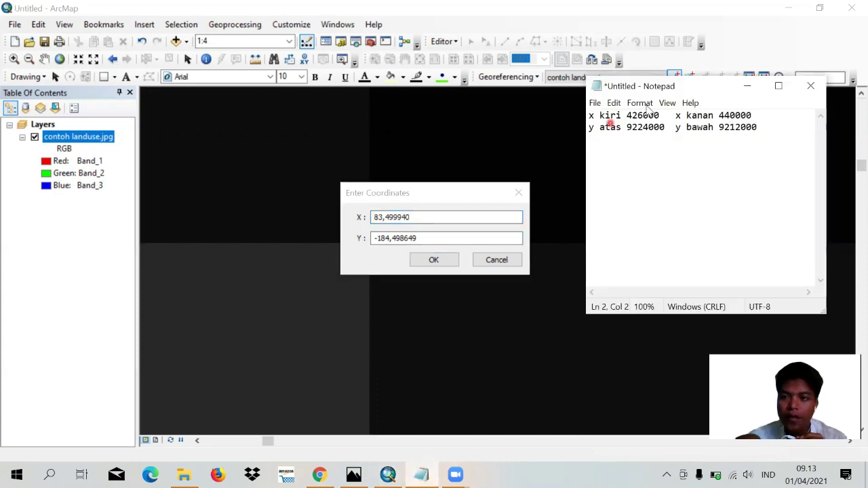
pyautogui.moveTo(661, 116); pyautogui.dragTo(624, 116)
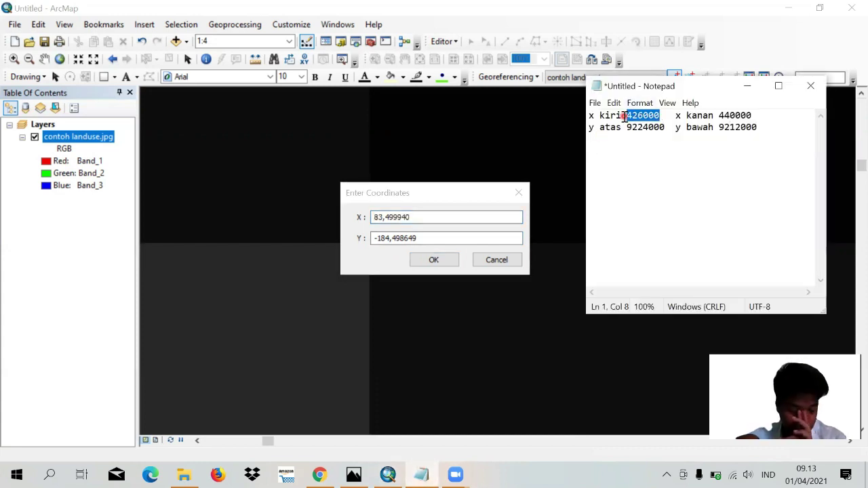
pyautogui.rightClick(632, 113)
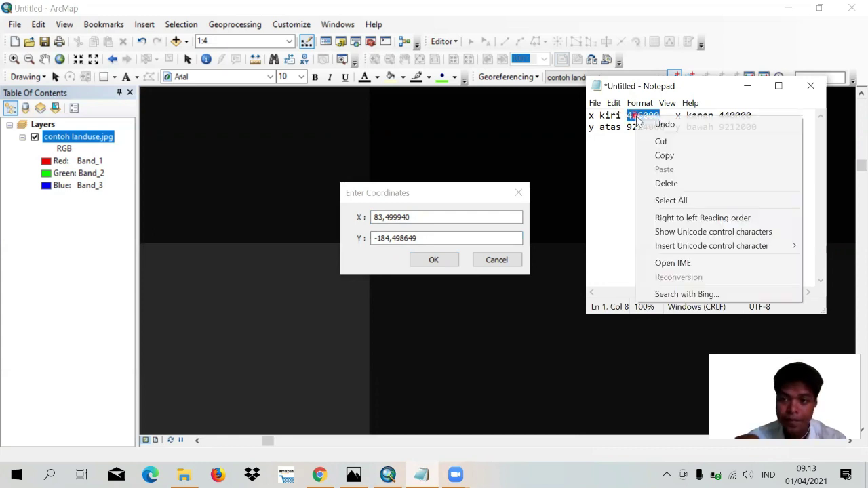
pyautogui.click(652, 157)
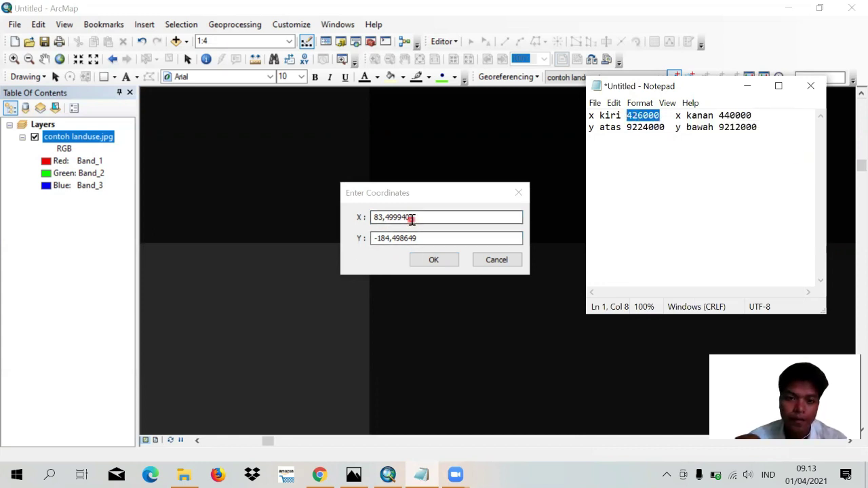
pyautogui.moveTo(411, 217); pyautogui.dragTo(371, 214)
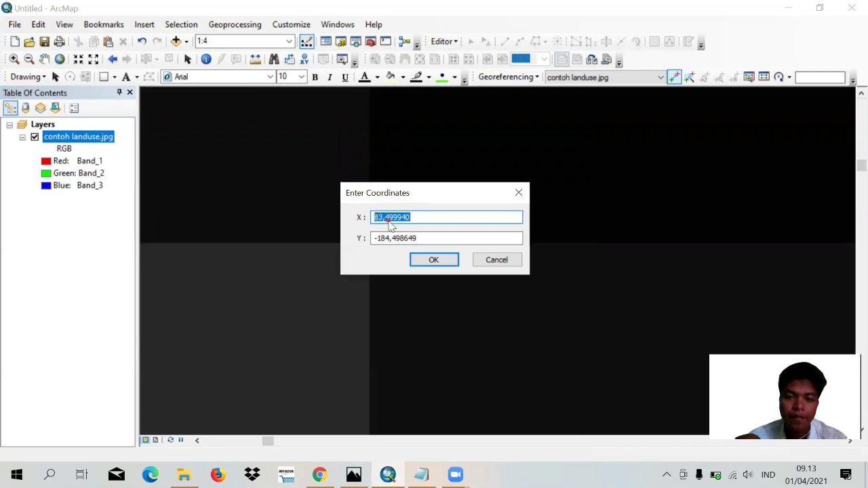
pyautogui.rightClick(389, 226)
pyautogui.click(438, 275)
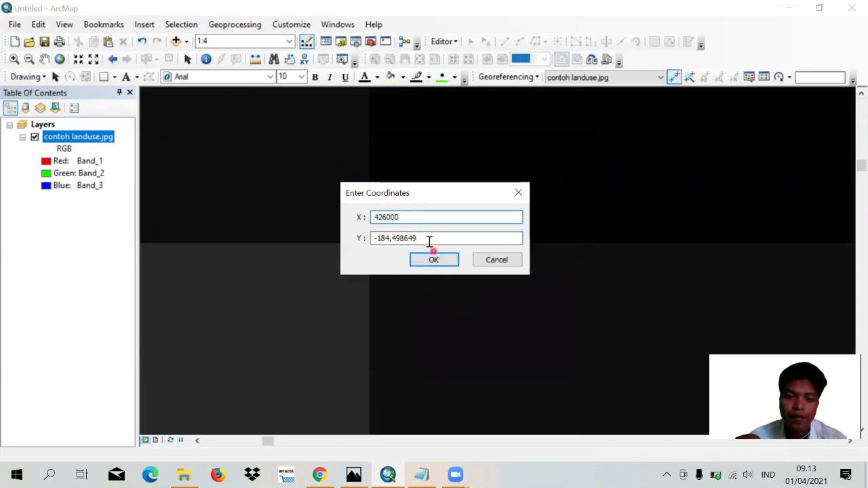
# - Copy the upper y value 9224000 from the Notepad notes and enter it as the control point's Y coordinate
pyautogui.moveTo(425, 237); pyautogui.dragTo(372, 238)
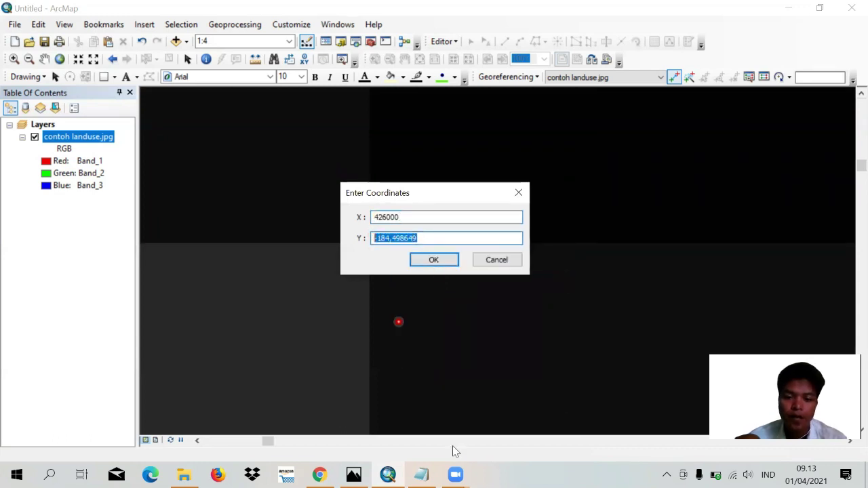
pyautogui.click(421, 475)
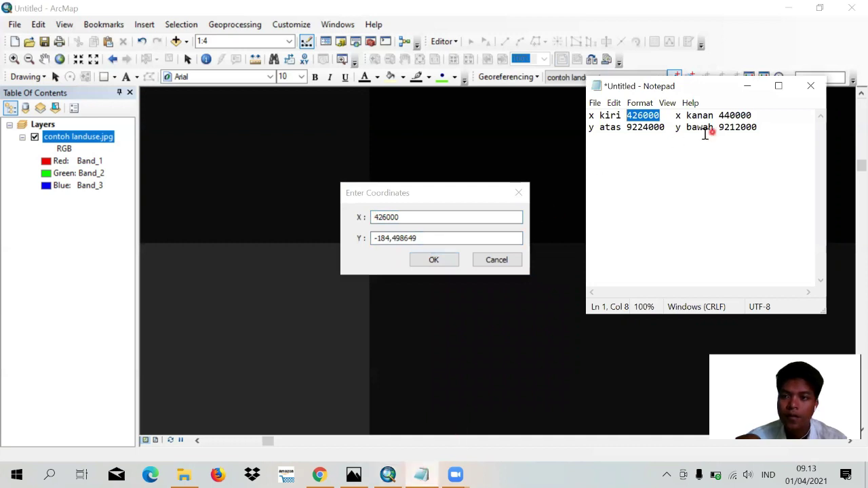
pyautogui.click(418, 239)
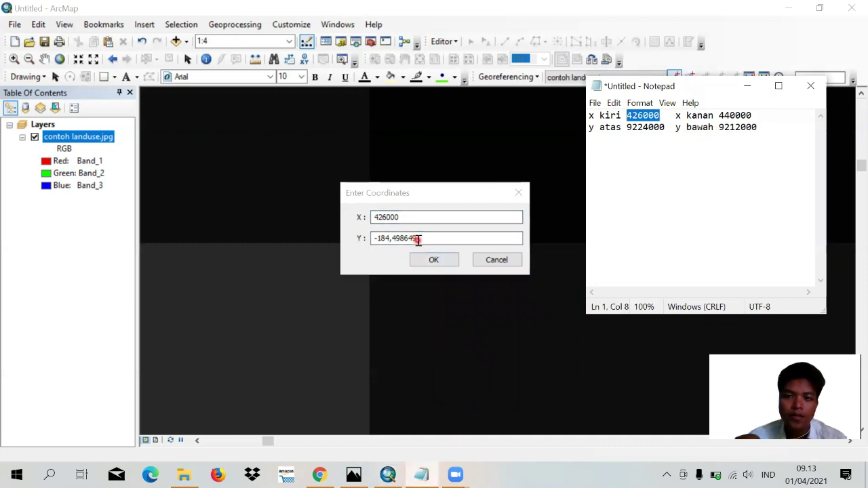
pyautogui.click(418, 239)
pyautogui.click(279, 270)
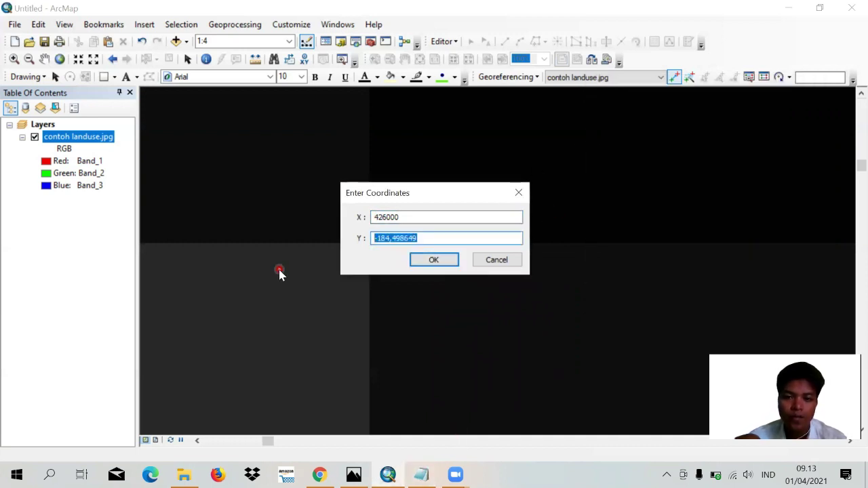
pyautogui.click(422, 461)
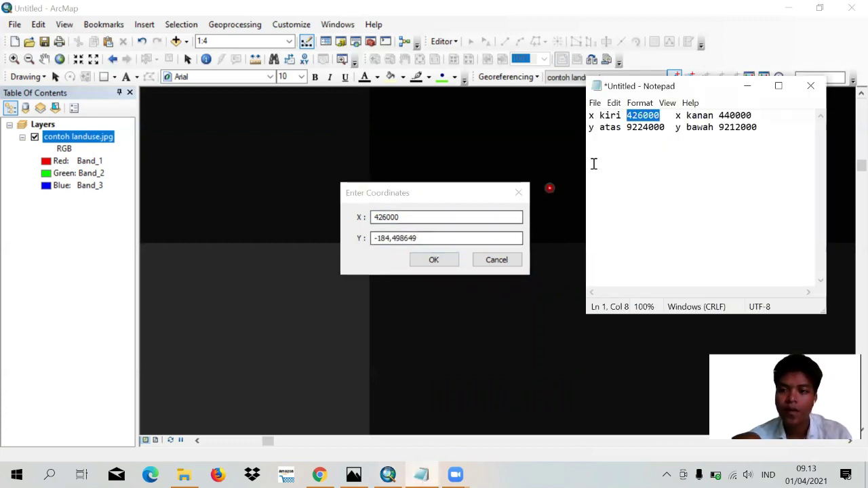
pyautogui.moveTo(666, 127); pyautogui.dragTo(629, 124)
pyautogui.rightClick(635, 129)
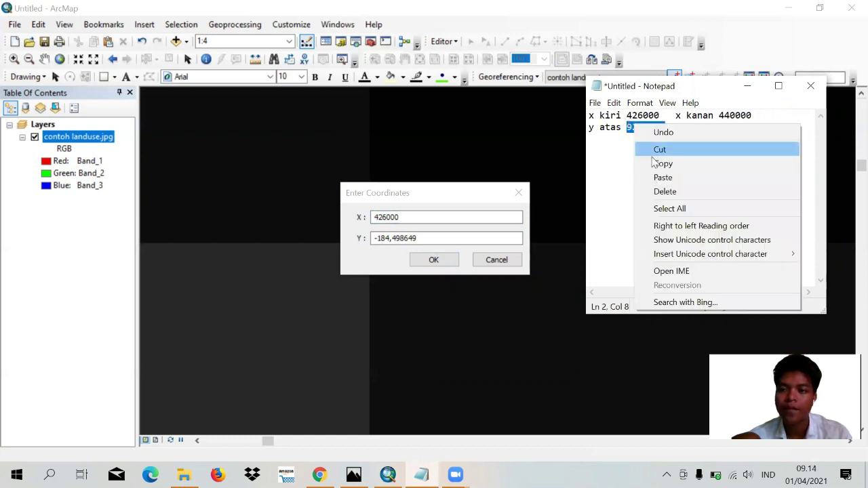
pyautogui.click(653, 164)
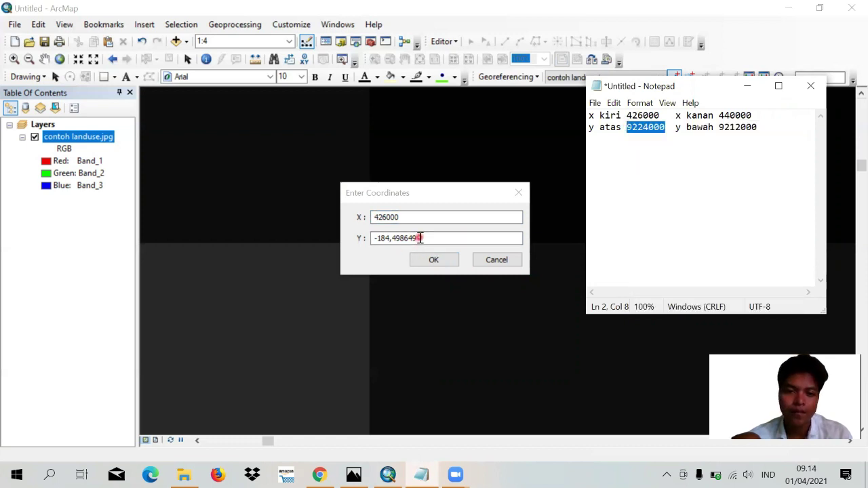
pyautogui.click(416, 238)
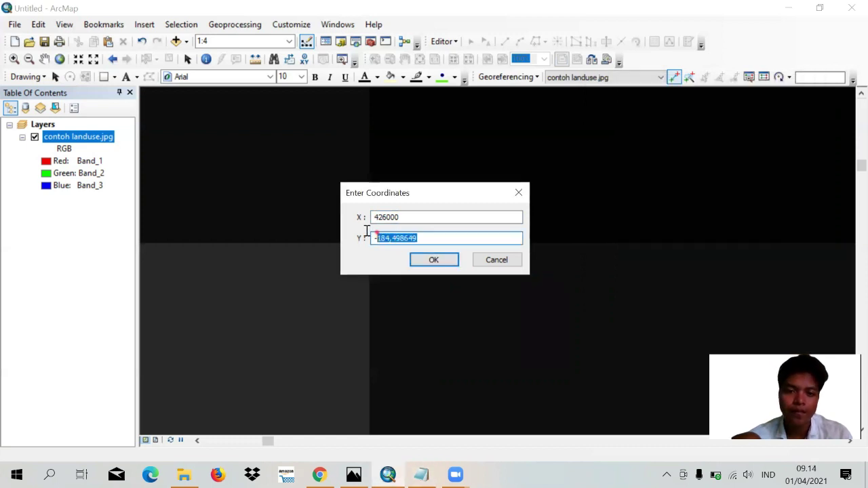
pyautogui.rightClick(417, 238)
pyautogui.click(448, 294)
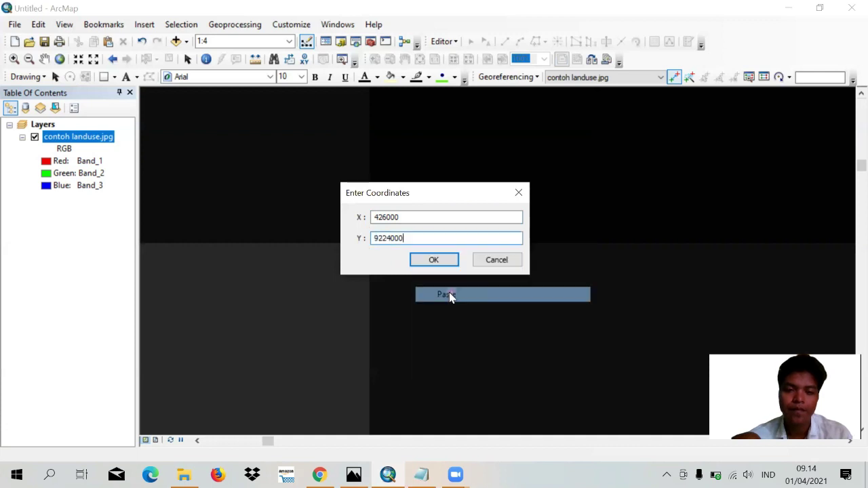
# - Confirm the first control point's coordinates and display the full extent of the map
pyautogui.click(434, 260)
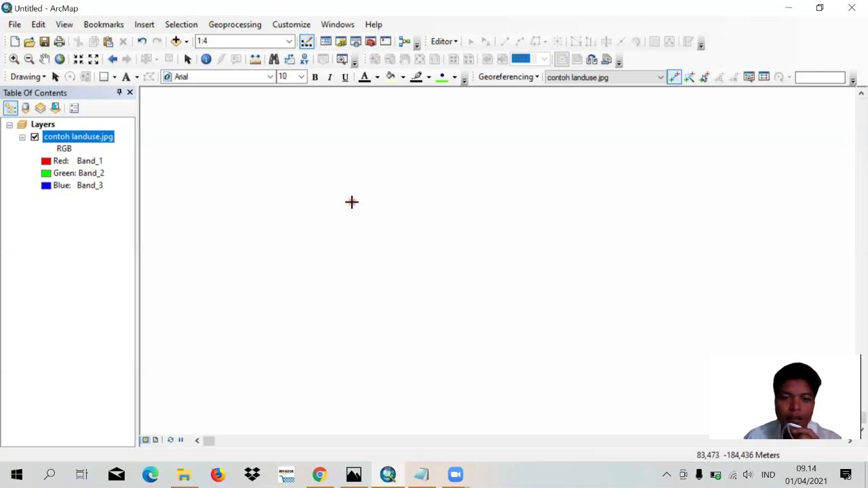
pyautogui.rightClick(62, 141)
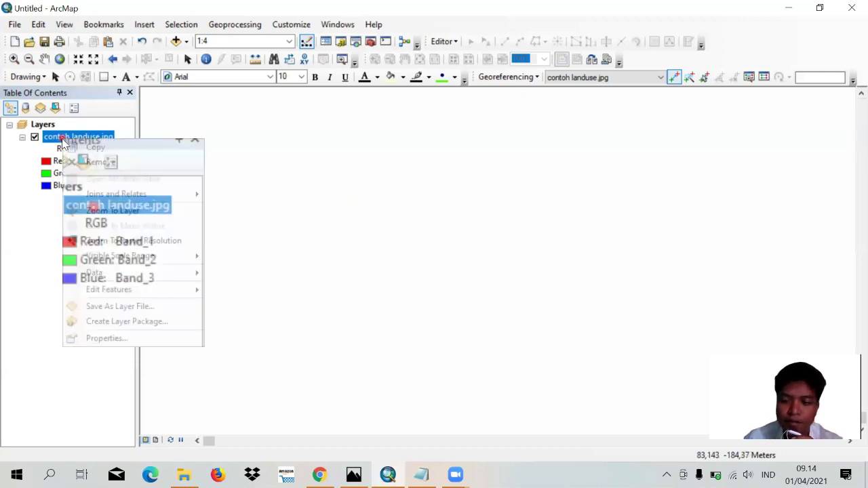
pyautogui.click(59, 60)
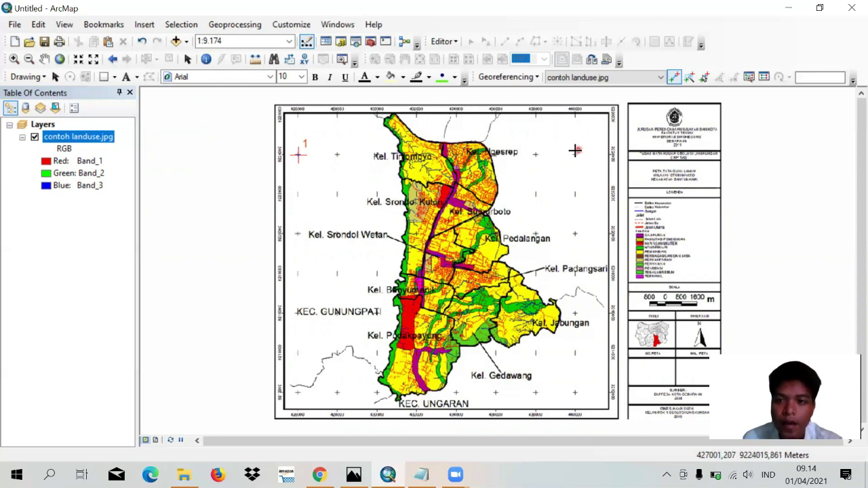
# - Place the second control point at the exact centre of the northeastern grid cross
pyautogui.scroll(-10, 574, 153)
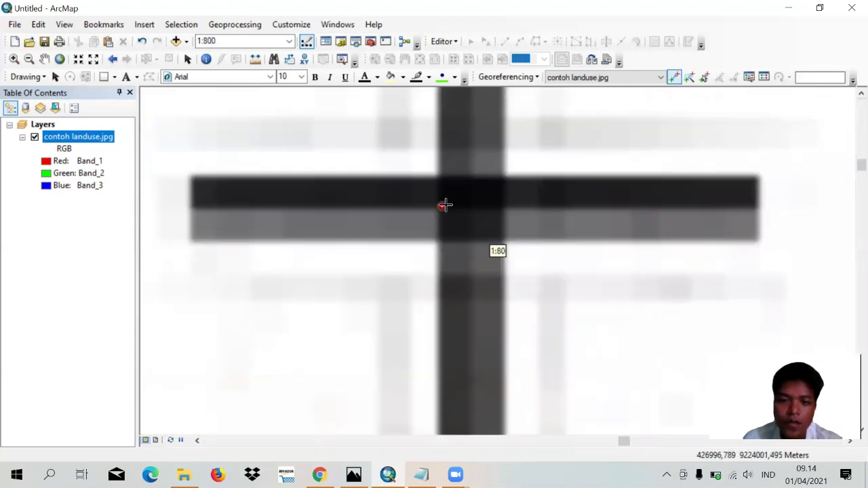
pyautogui.scroll(-3, 468, 217)
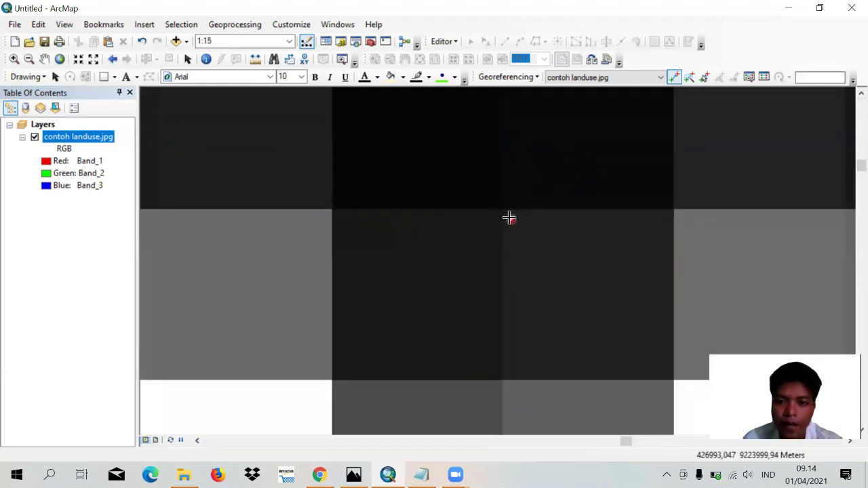
pyautogui.scroll(-1, 505, 224)
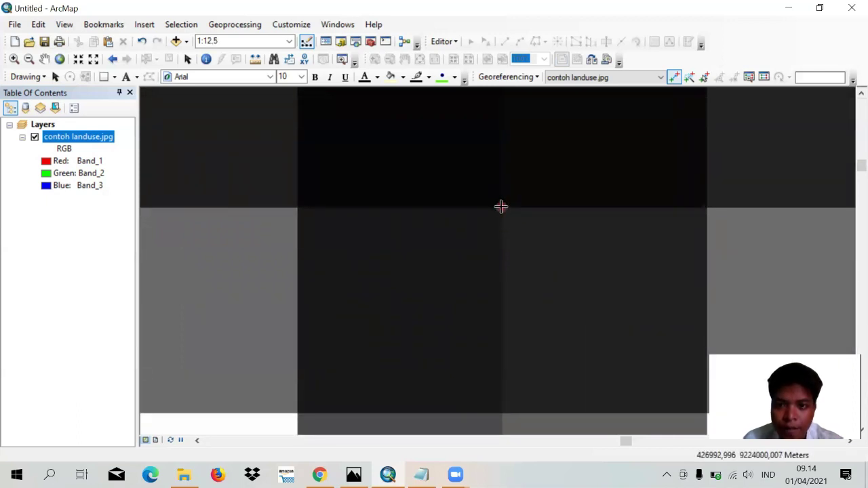
pyautogui.click(501, 208)
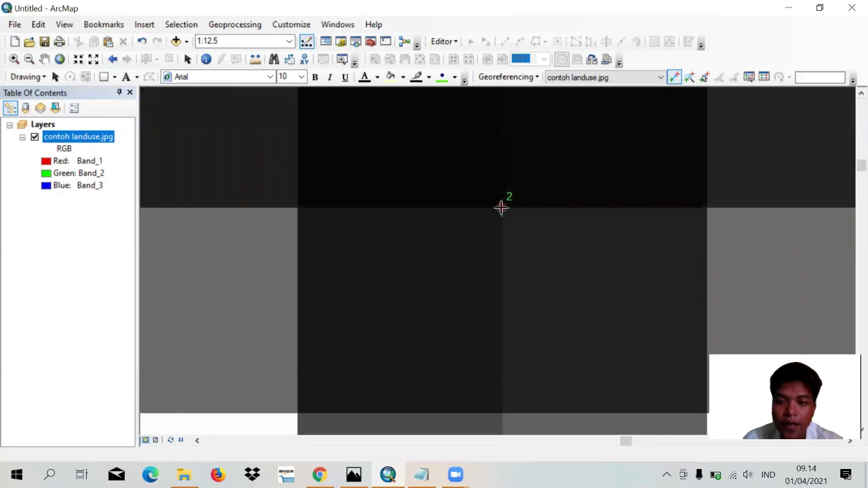
# - Copy the eastern x value 440000 from the Notepad notes and enter it as the second control point's X coordinate
pyautogui.rightClick(500, 208)
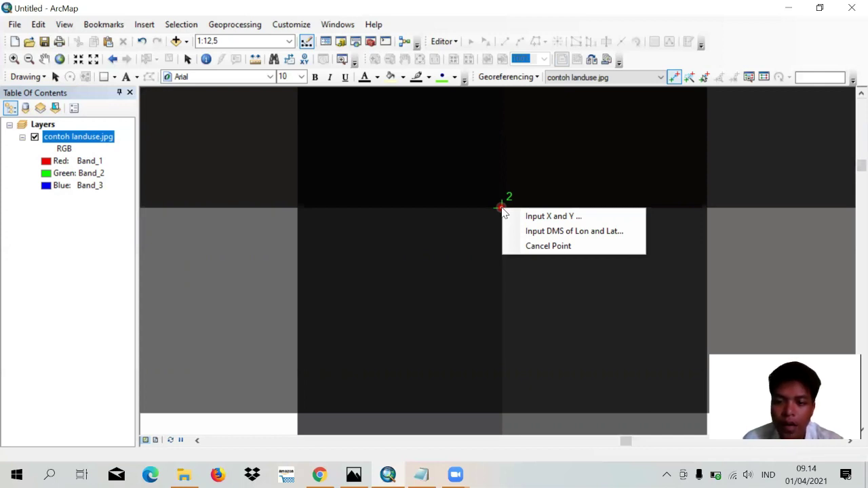
pyautogui.click(546, 217)
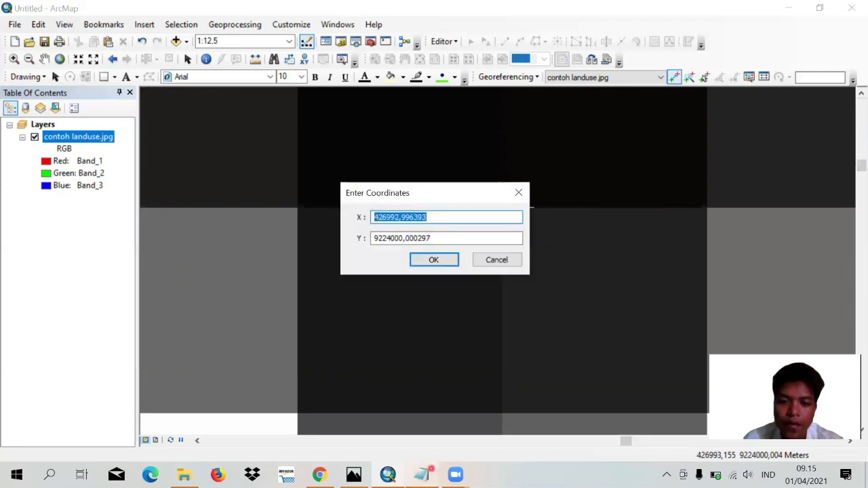
pyautogui.click(421, 474)
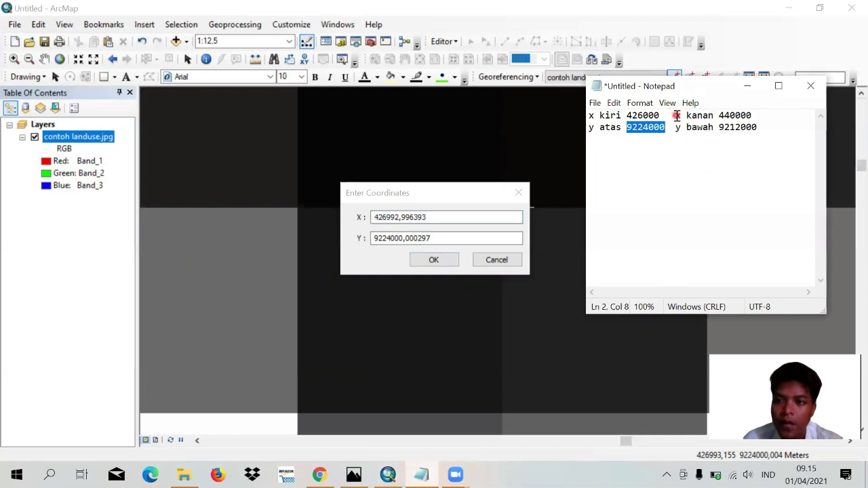
pyautogui.moveTo(677, 116); pyautogui.dragTo(756, 115)
pyautogui.click(731, 141)
pyautogui.rightClick(746, 116)
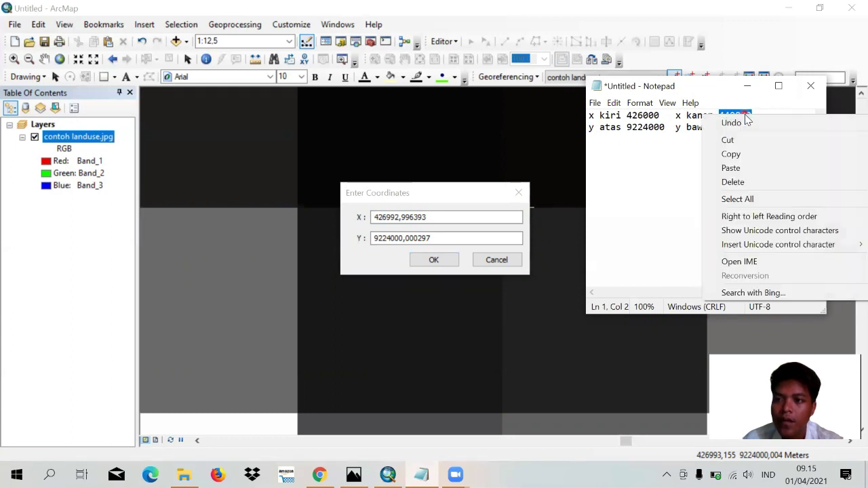
pyautogui.click(730, 154)
pyautogui.moveTo(482, 215); pyautogui.dragTo(377, 216)
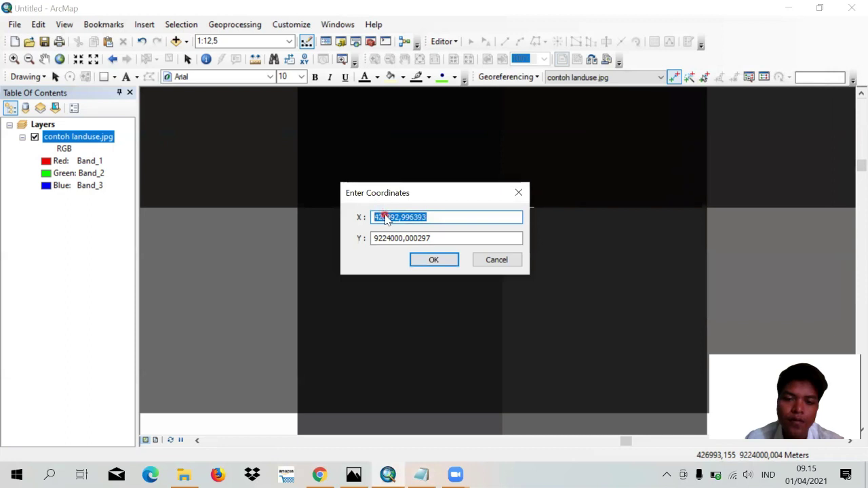
pyautogui.rightClick(387, 217)
pyautogui.click(428, 269)
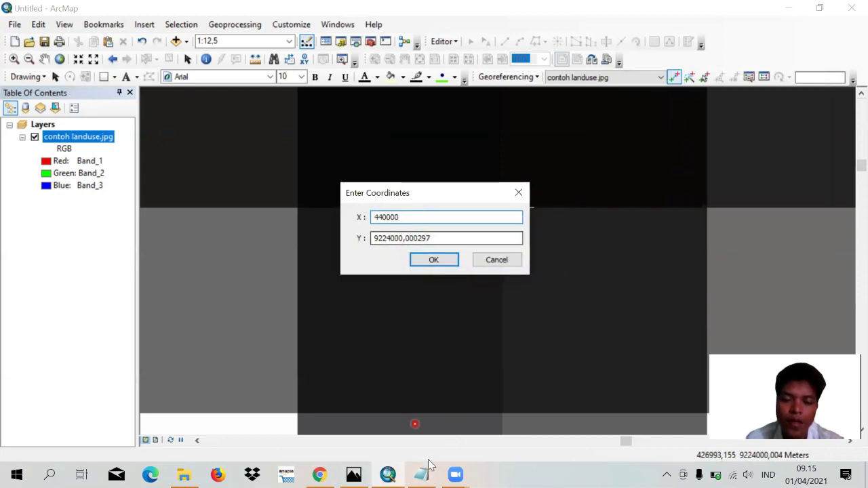
# - Copy the upper y value 9224000 from the Notepad notes, enter it as the second point's Y coordinate and confirm the coordinates
pyautogui.moveTo(426, 476)
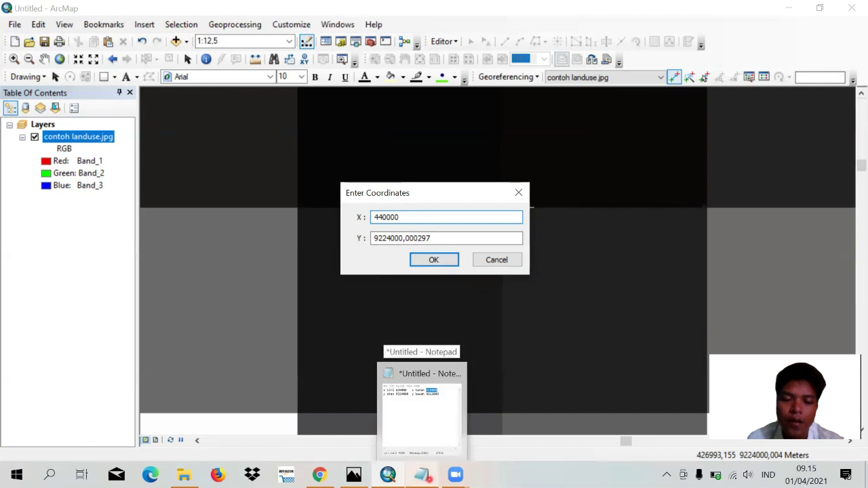
pyautogui.click(421, 407)
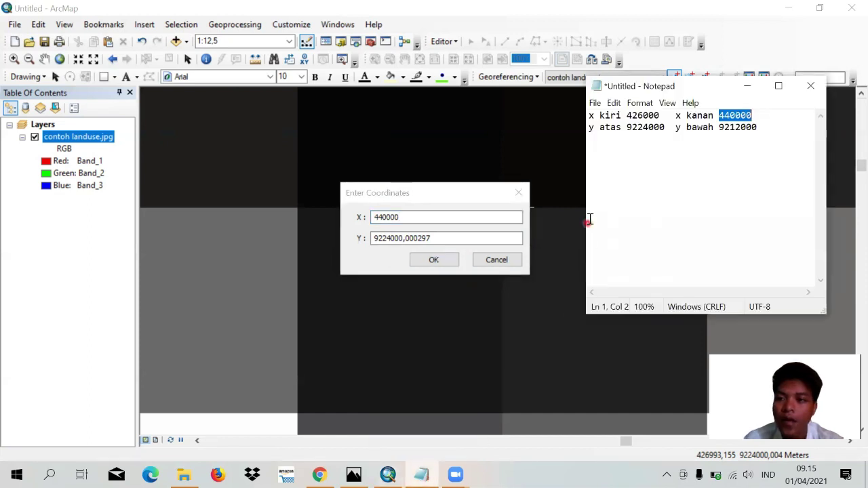
pyautogui.click(662, 127)
pyautogui.moveTo(663, 127); pyautogui.dragTo(630, 127)
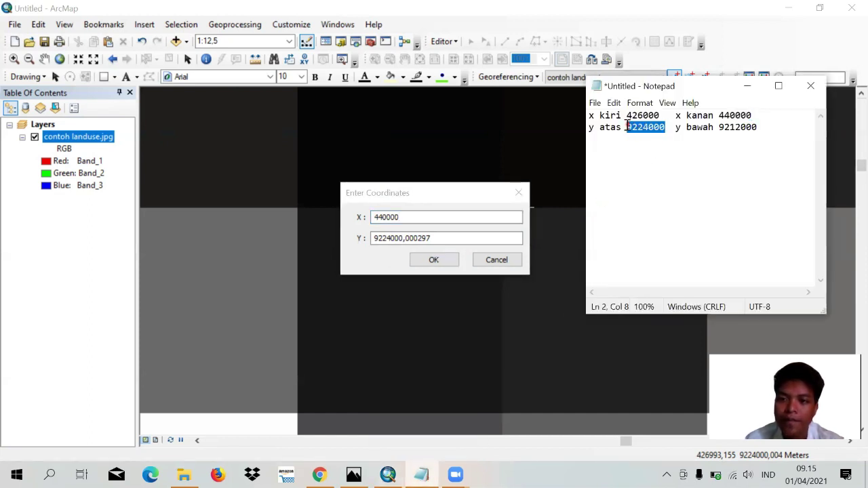
pyautogui.rightClick(627, 127)
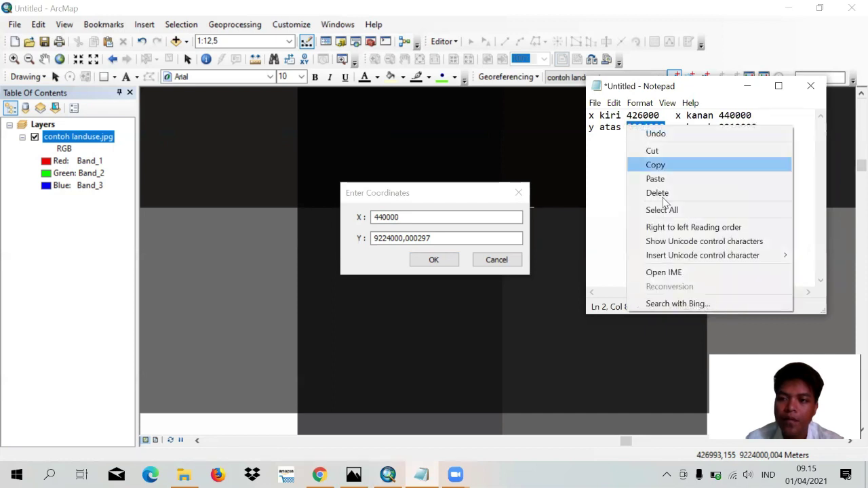
pyautogui.click(655, 165)
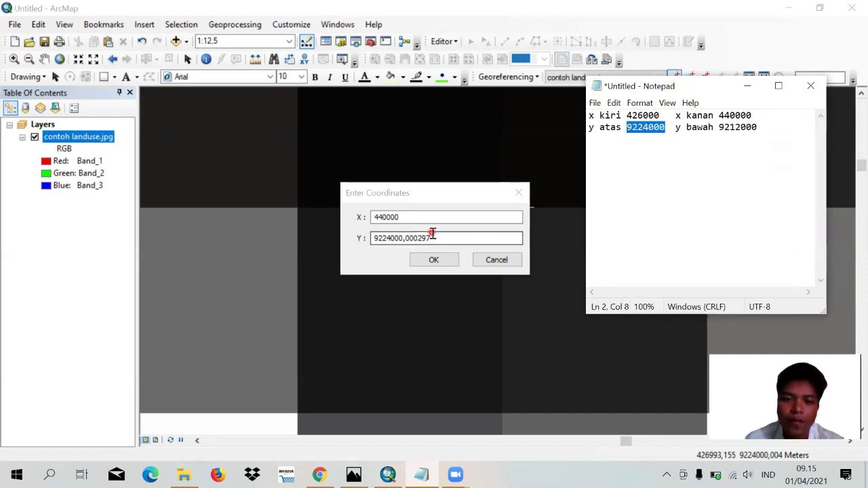
pyautogui.moveTo(431, 238); pyautogui.dragTo(417, 238)
pyautogui.doubleClick(376, 238)
pyautogui.rightClick(384, 238)
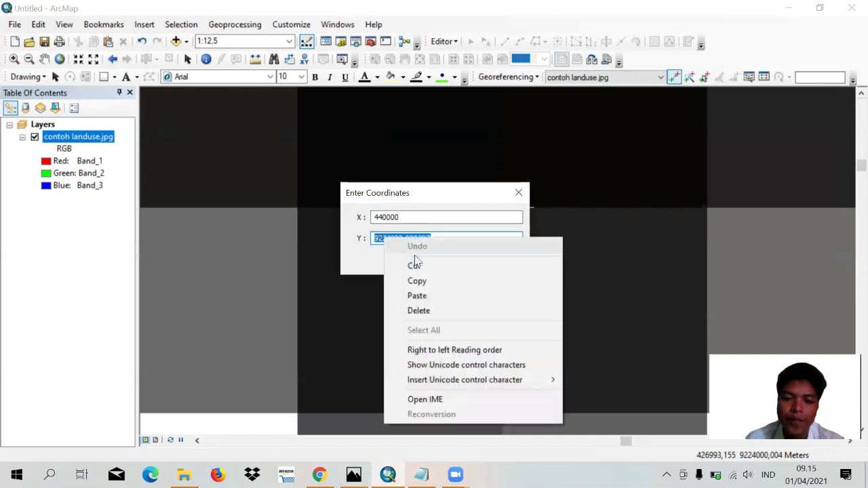
pyautogui.click(429, 296)
pyautogui.click(439, 260)
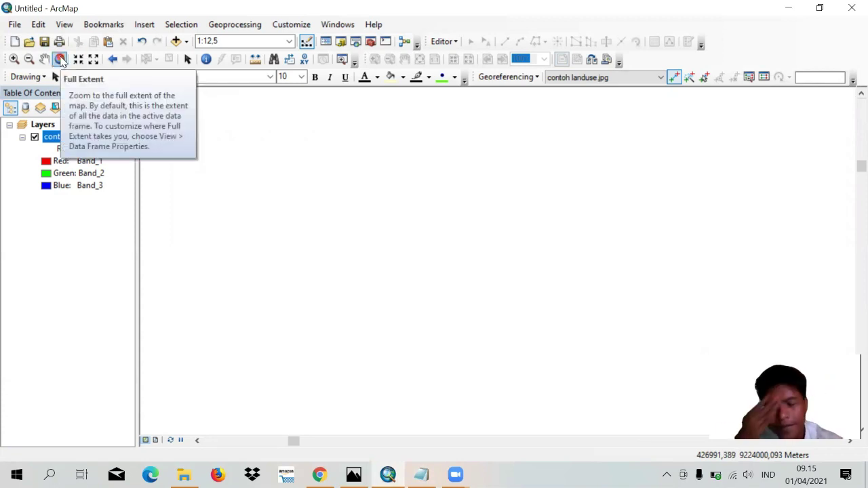
# - Place the third control point at the centre of the southwestern grid cross, starting from the map's full extent
pyautogui.click(59, 60)
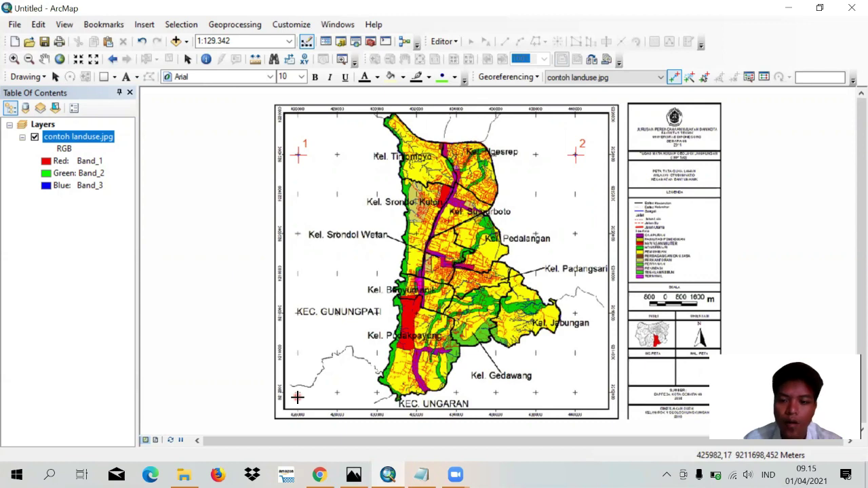
pyautogui.scroll(-5, 297, 397)
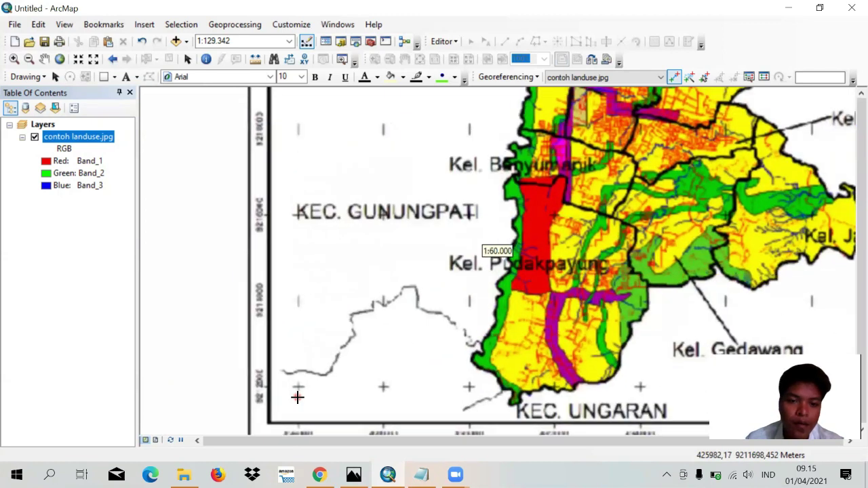
pyautogui.scroll(-8, 295, 397)
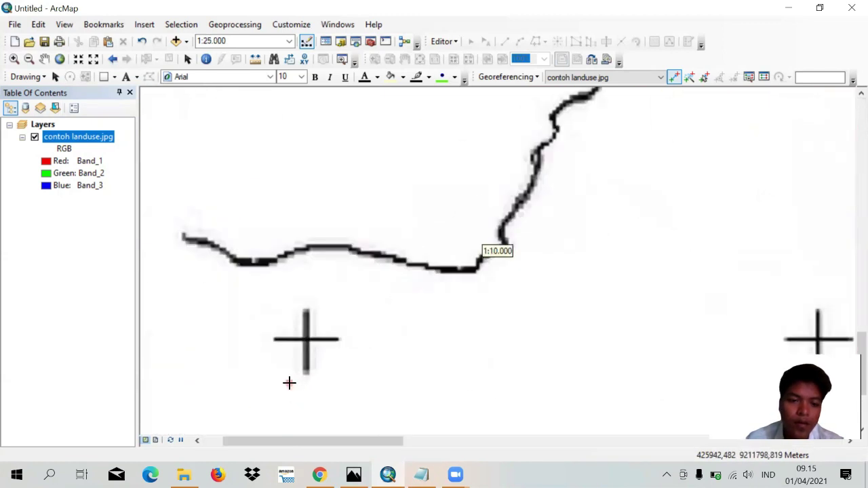
pyautogui.scroll(-10, 305, 313)
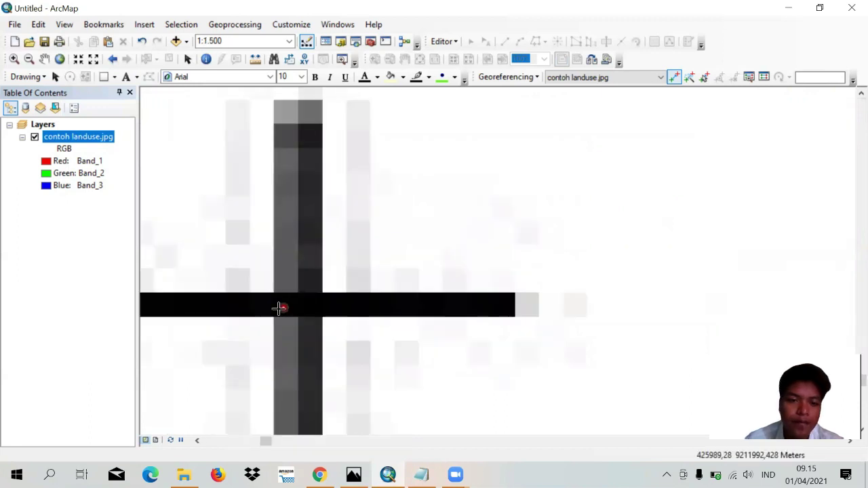
pyautogui.scroll(-4, 335, 359)
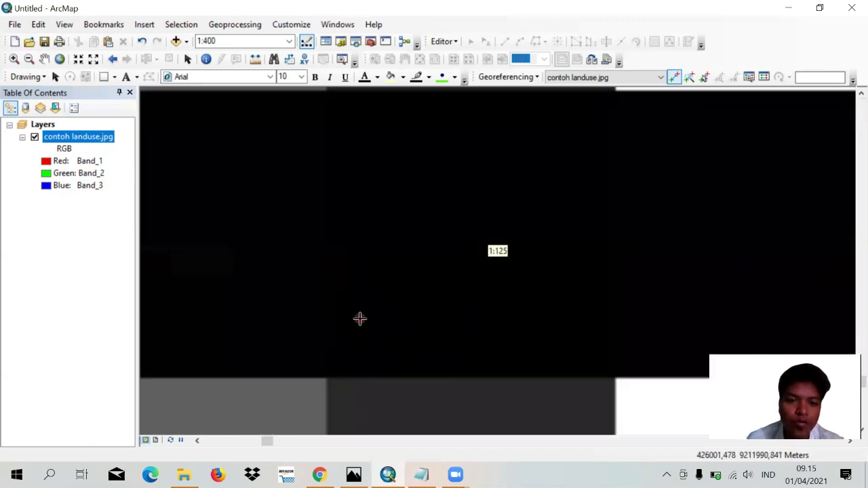
pyautogui.scroll(3, 359, 318)
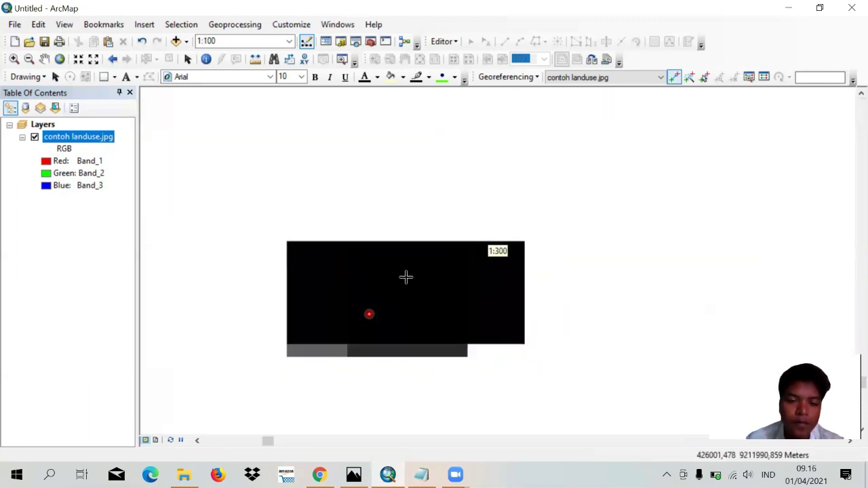
pyautogui.scroll(1, 491, 227)
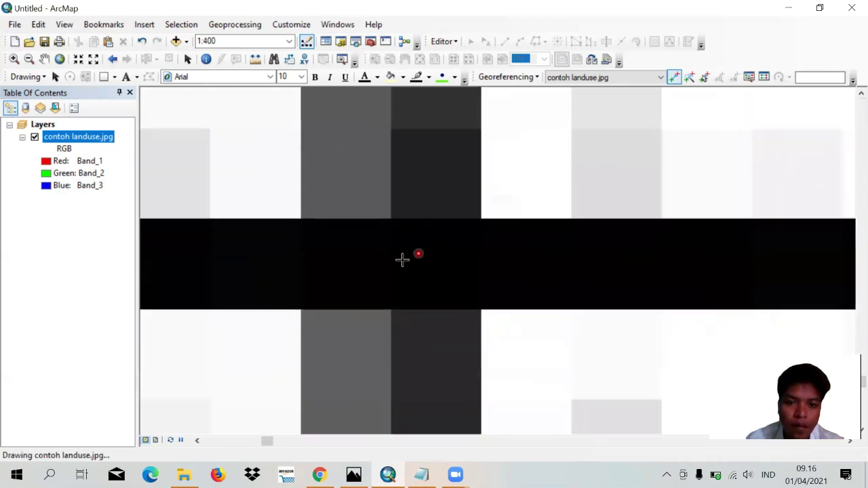
pyautogui.scroll(-3, 395, 265)
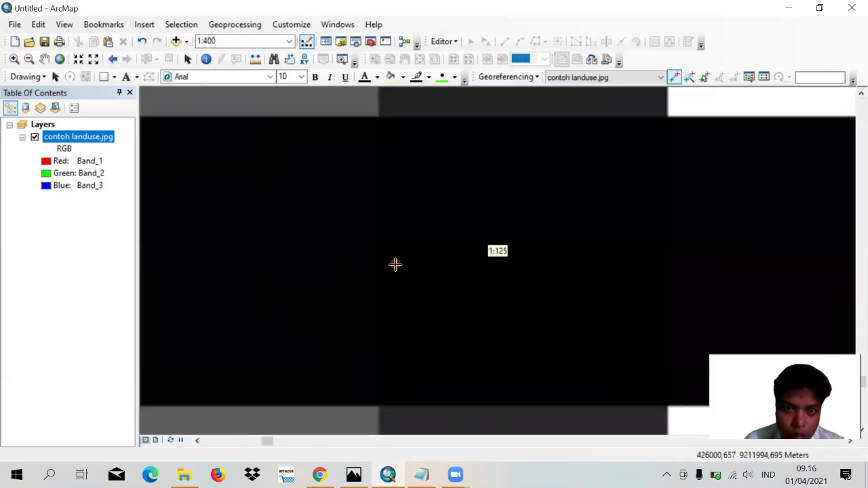
pyautogui.scroll(2, 381, 234)
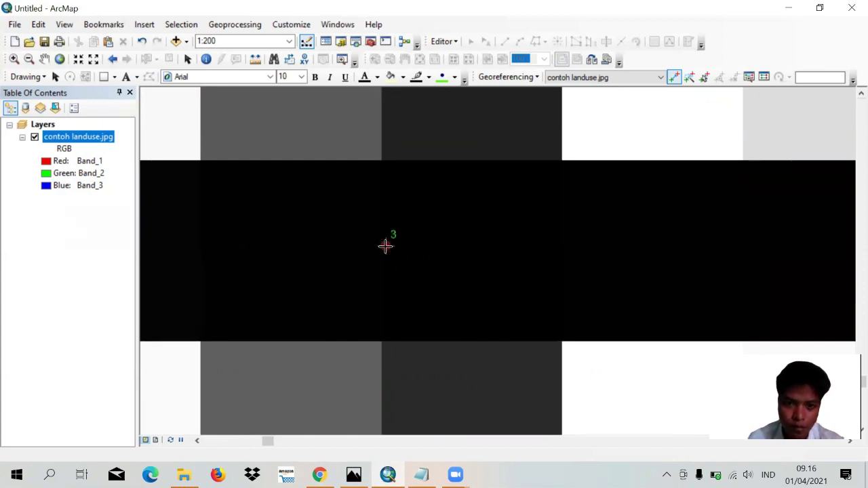
# - Set the third control point's X coordinate to 426000, matching the western x value in the Notepad notes
pyautogui.rightClick(385, 245)
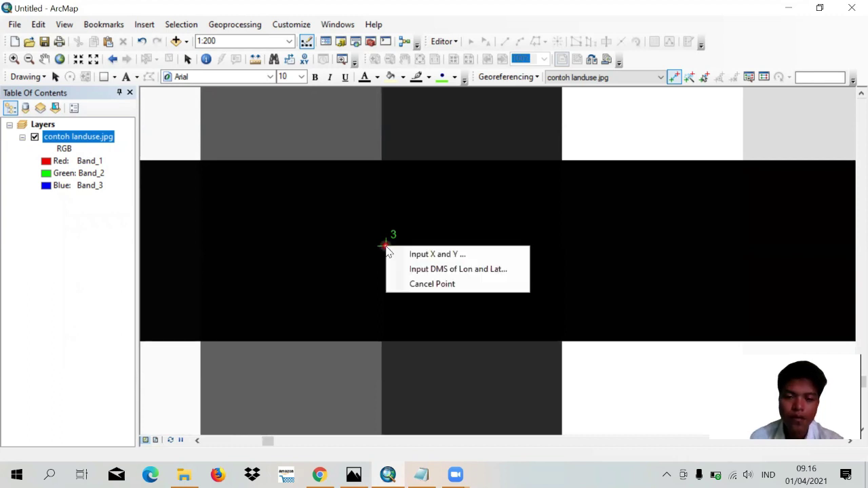
pyautogui.click(415, 255)
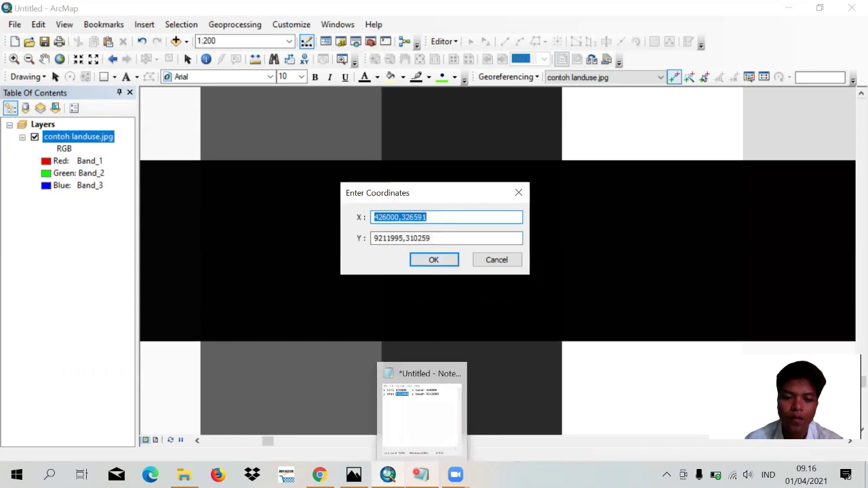
pyautogui.click(420, 474)
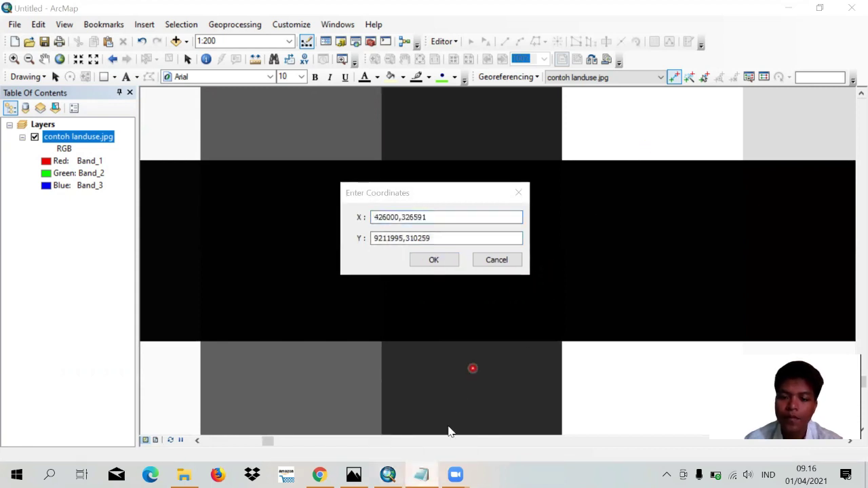
pyautogui.click(388, 475)
pyautogui.click(421, 474)
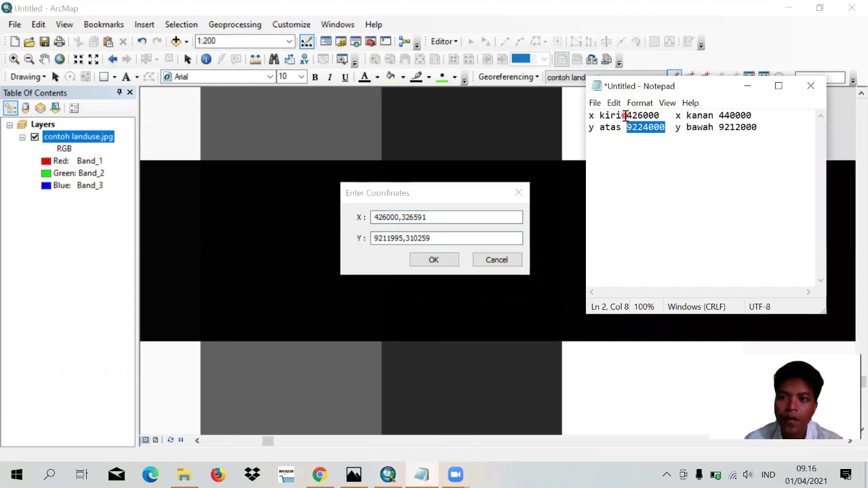
pyautogui.moveTo(626, 115); pyautogui.dragTo(660, 116)
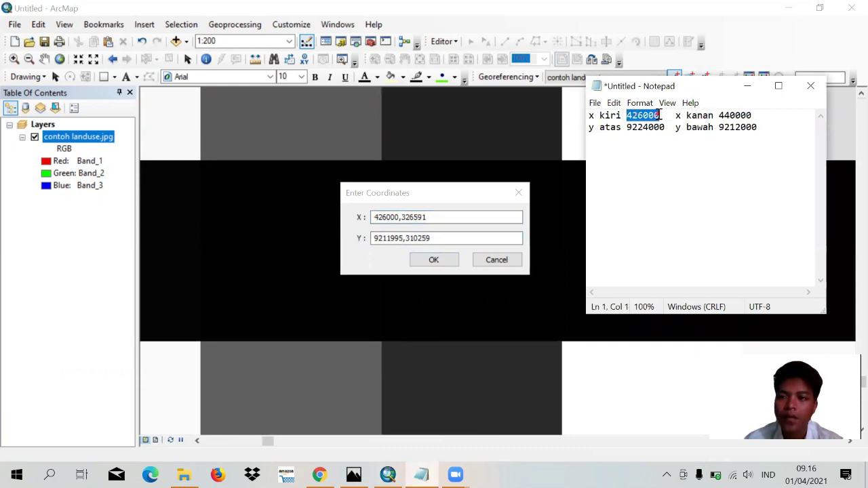
pyautogui.rightClick(652, 117)
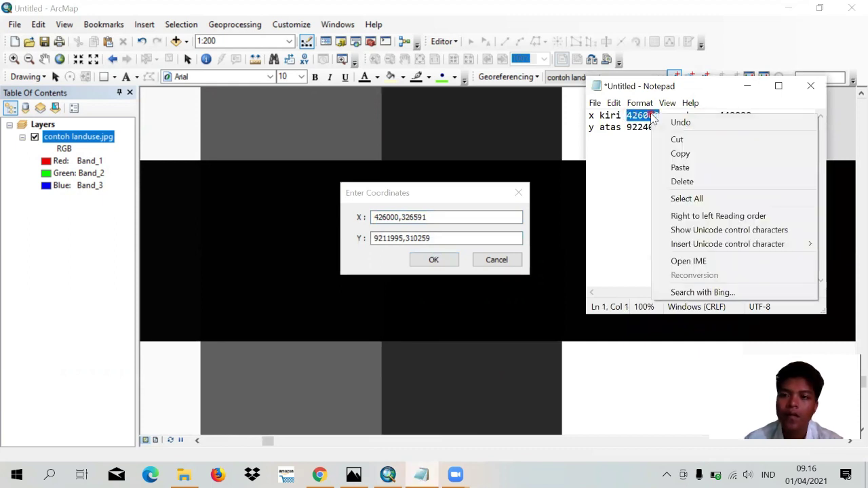
pyautogui.click(425, 216)
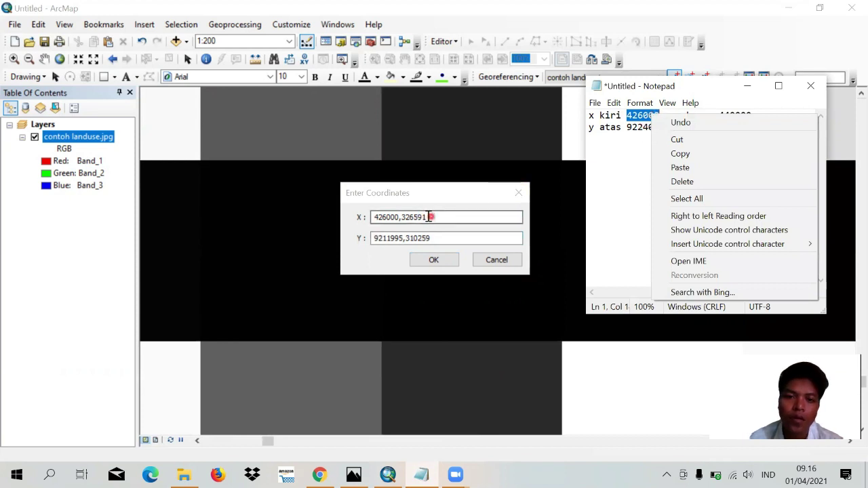
pyautogui.moveTo(428, 217); pyautogui.dragTo(406, 217)
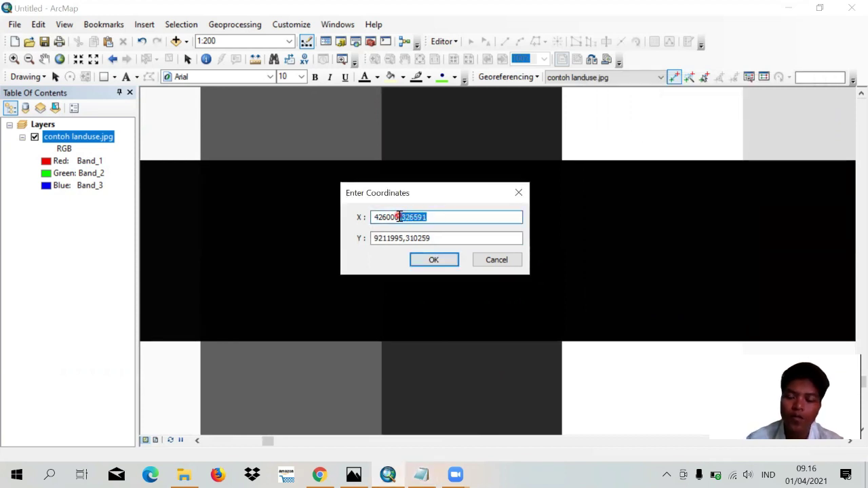
pyautogui.press('BackSpace')
# - Copy the lower y value 9212000 from the Notepad notes, enter it as the third point's Y coordinate and confirm the coordinates
pyautogui.click(431, 238)
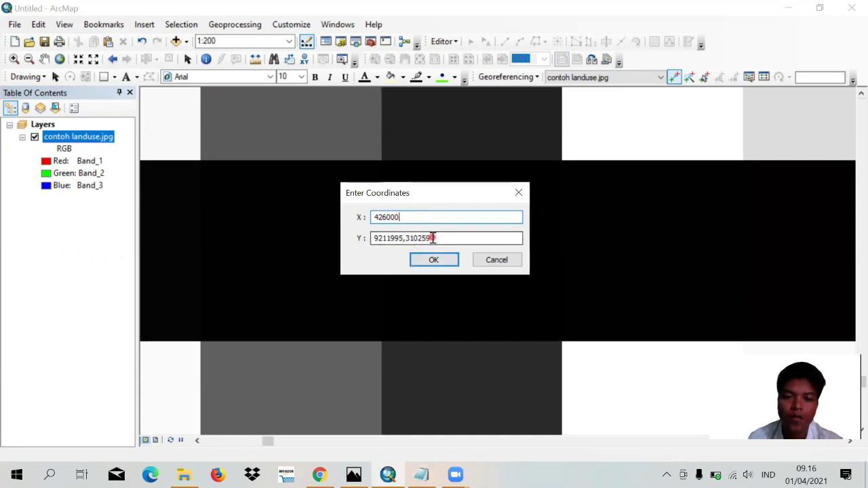
pyautogui.moveTo(416, 238); pyautogui.dragTo(372, 240)
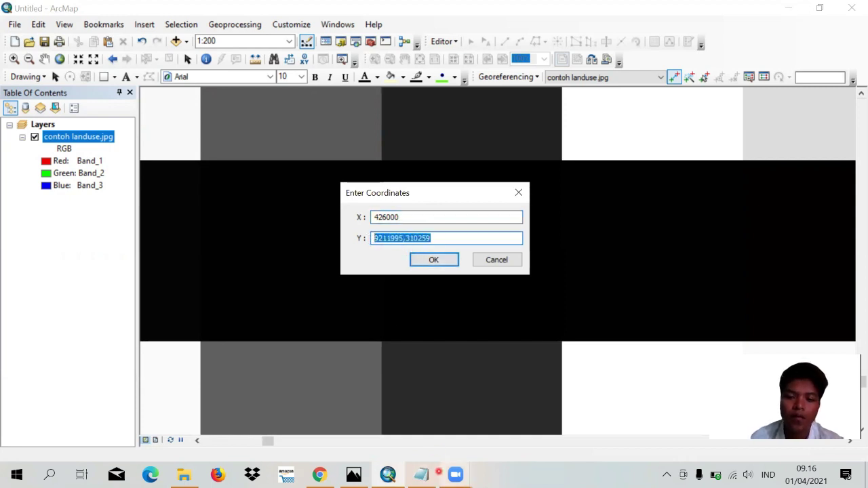
pyautogui.click(421, 475)
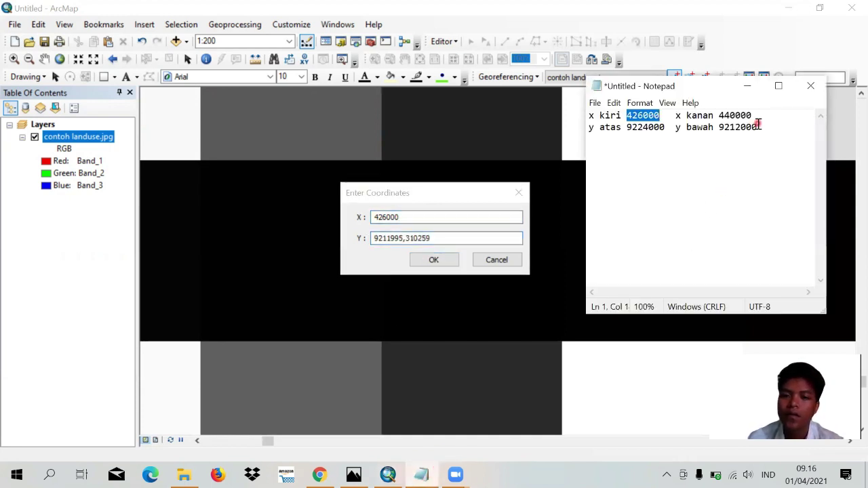
pyautogui.moveTo(758, 127); pyautogui.dragTo(718, 129)
pyautogui.rightClick(724, 130)
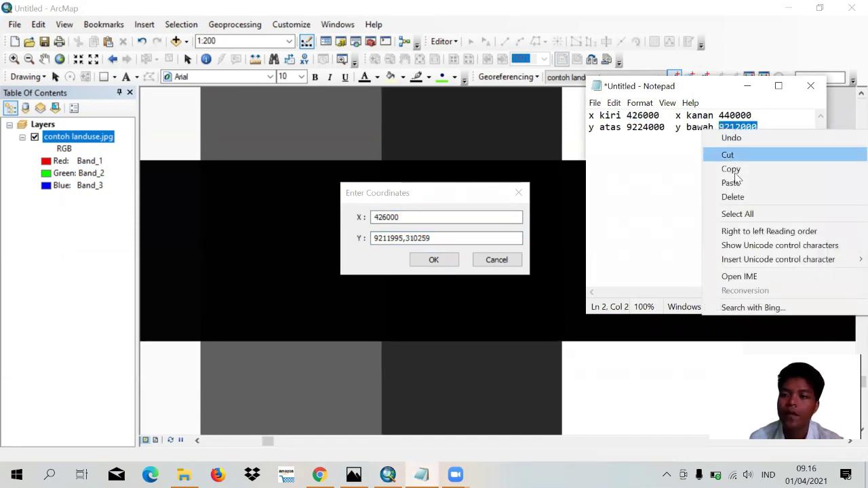
pyautogui.click(731, 169)
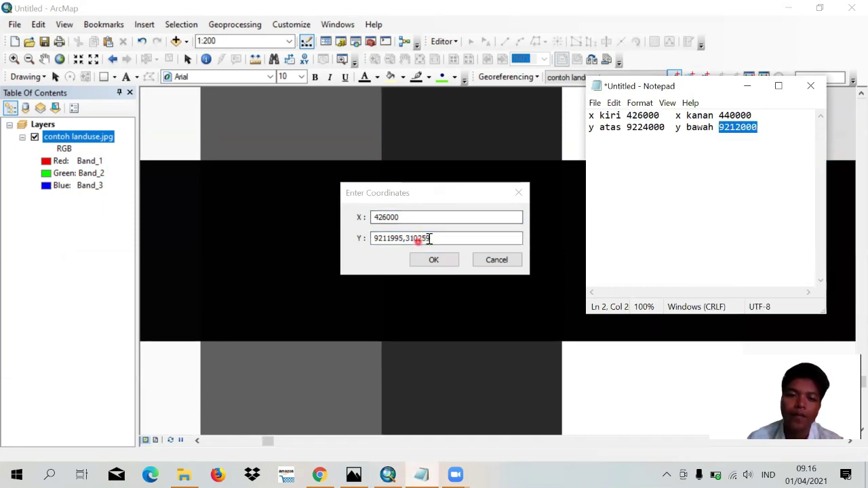
pyautogui.moveTo(423, 238); pyautogui.dragTo(358, 244)
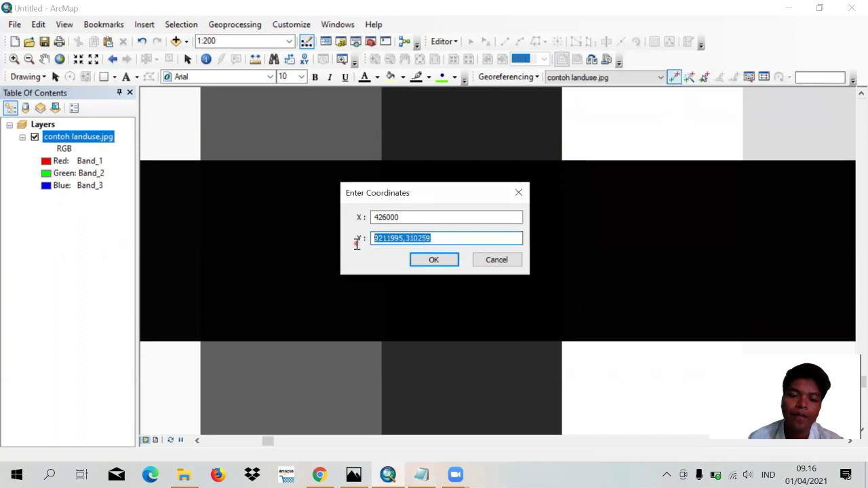
pyautogui.rightClick(391, 237)
pyautogui.click(425, 296)
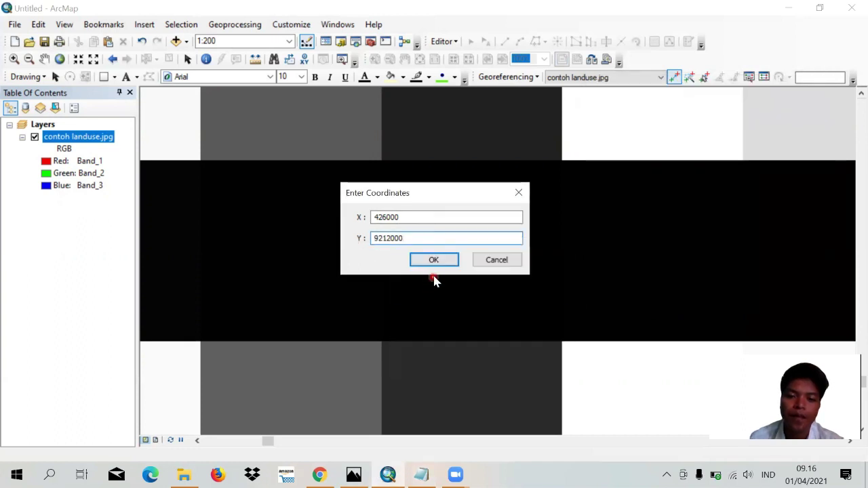
pyautogui.click(434, 261)
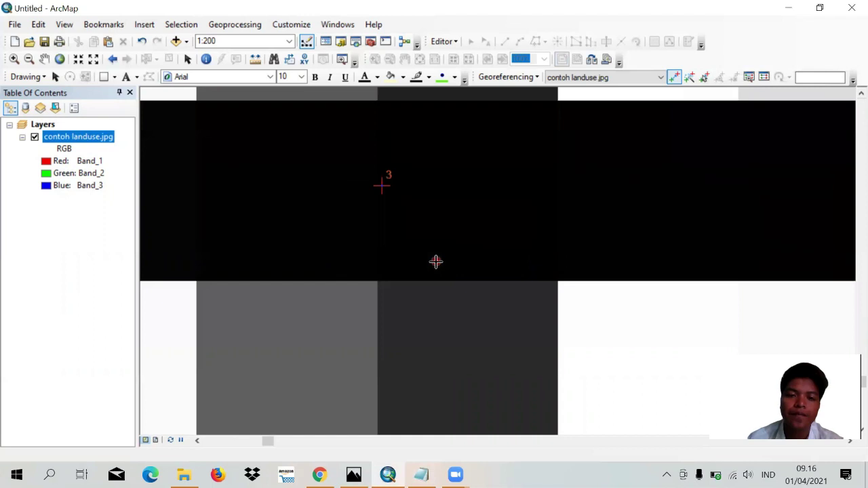
# - Place the fourth control point at the exact centre of the southeastern grid cross
pyautogui.scroll(5, 435, 262)
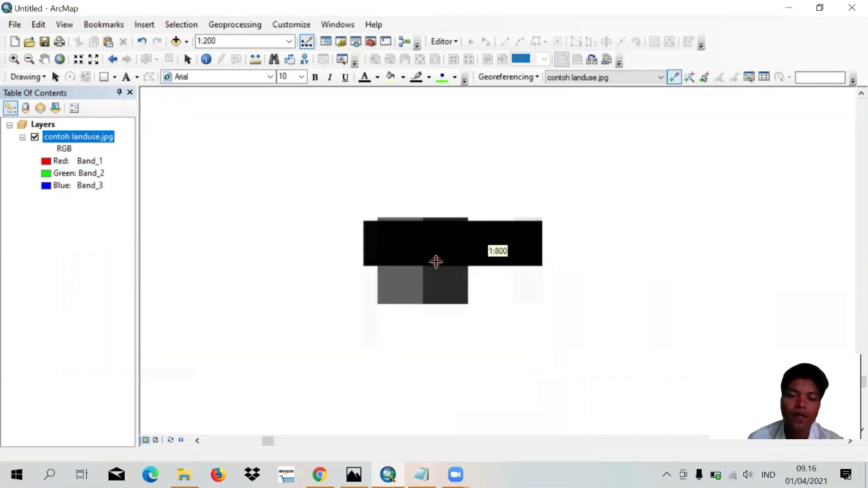
pyautogui.scroll(7, 435, 262)
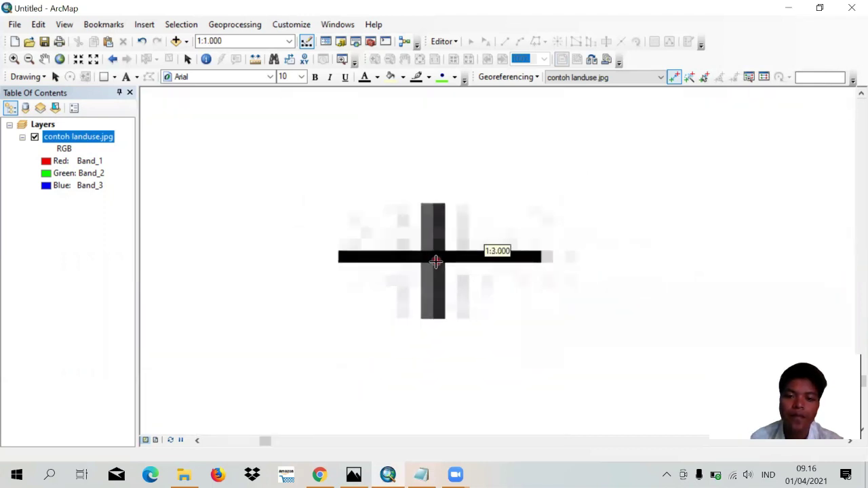
pyautogui.scroll(5, 504, 279)
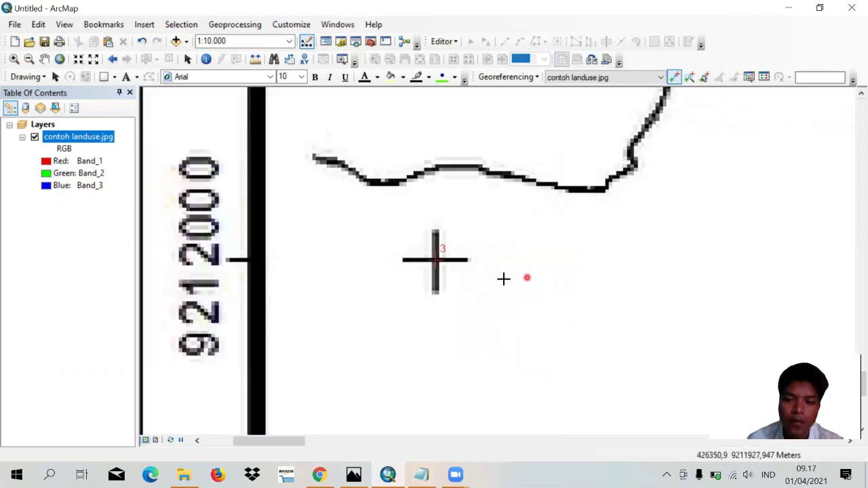
pyautogui.scroll(4, 378, 249)
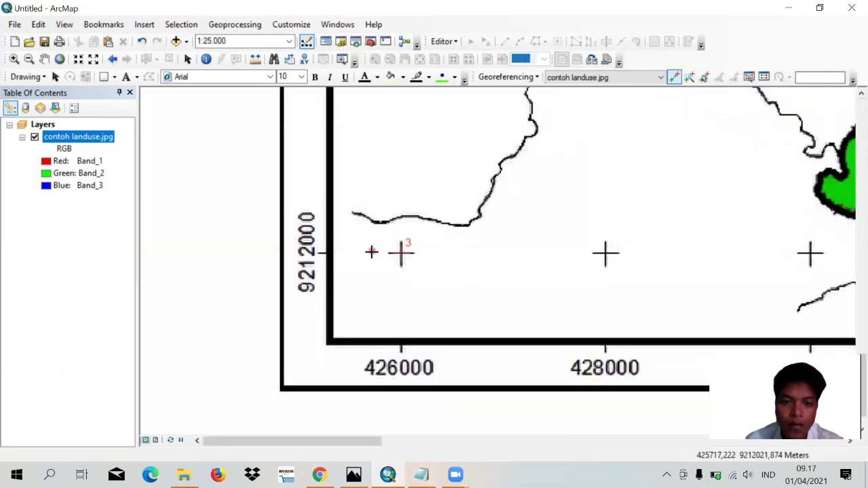
pyautogui.scroll(5, 340, 260)
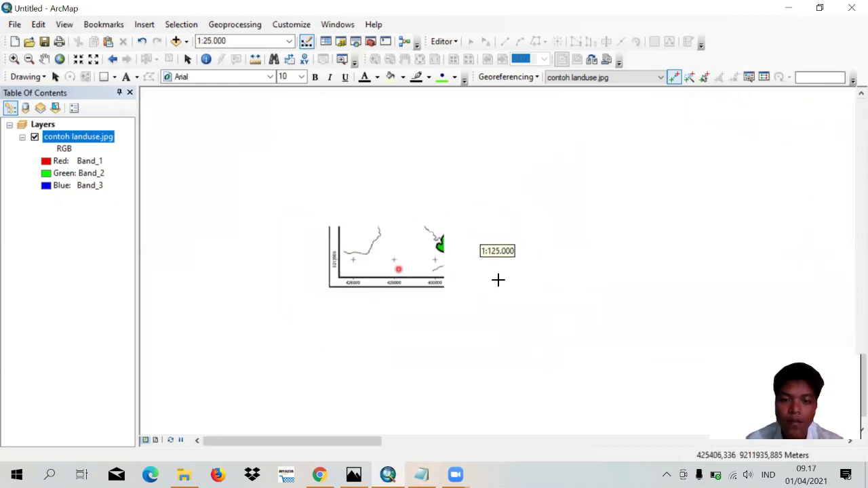
pyautogui.scroll(-5, 632, 253)
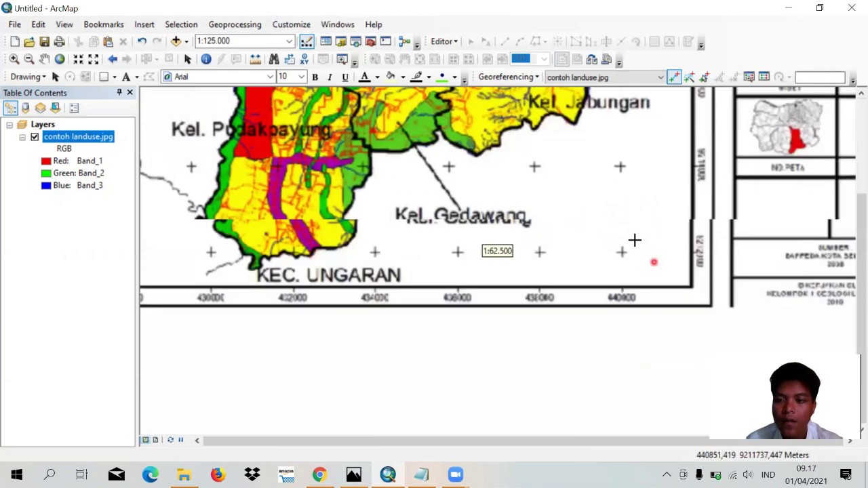
pyautogui.scroll(3, 633, 251)
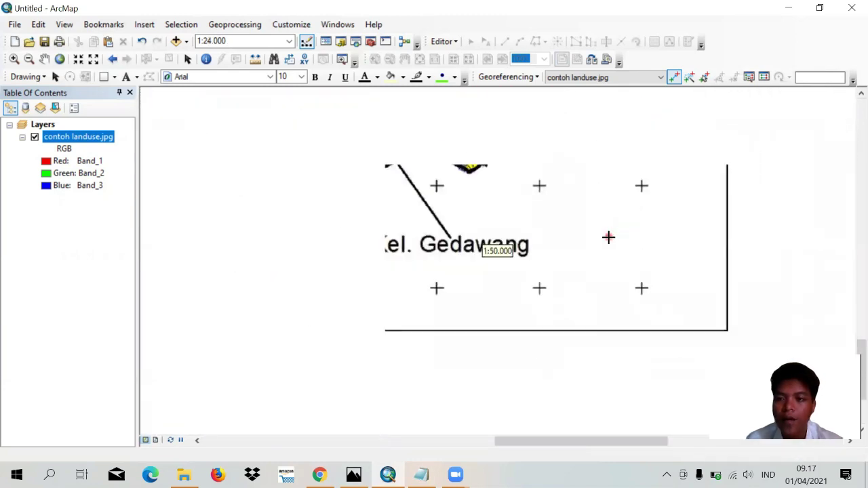
pyautogui.scroll(5, 651, 245)
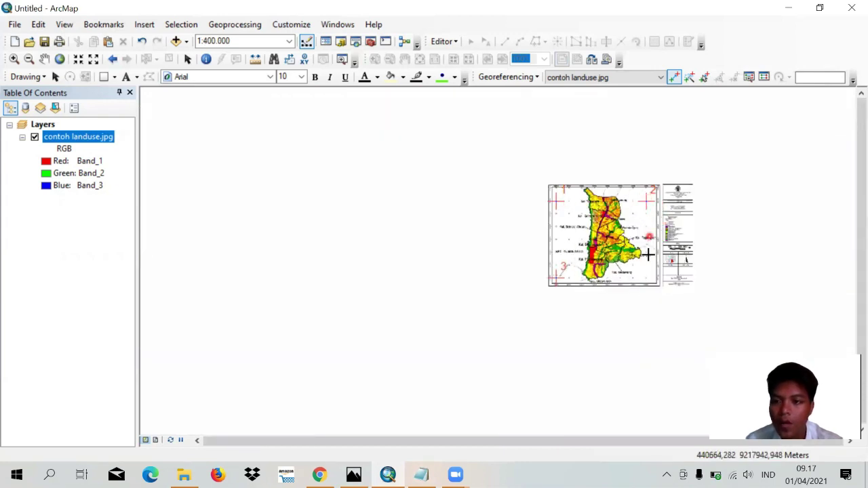
pyautogui.scroll(-1, 645, 277)
pyautogui.scroll(-10, 645, 277)
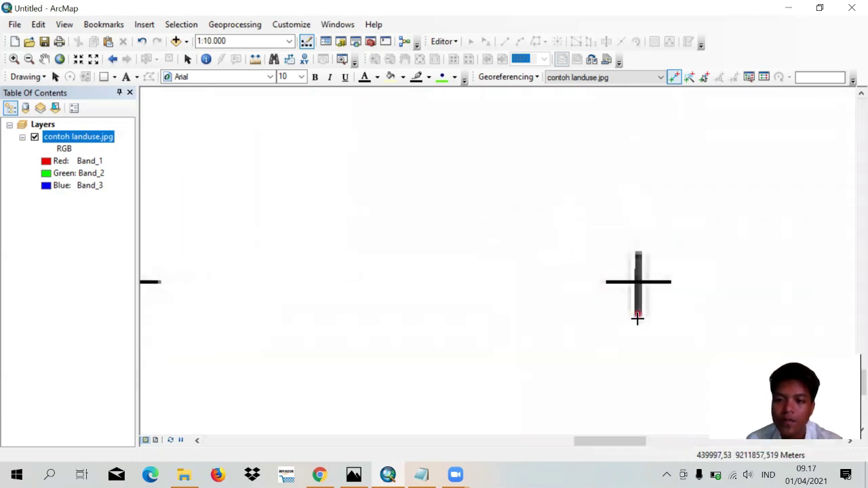
pyautogui.scroll(-5, 642, 278)
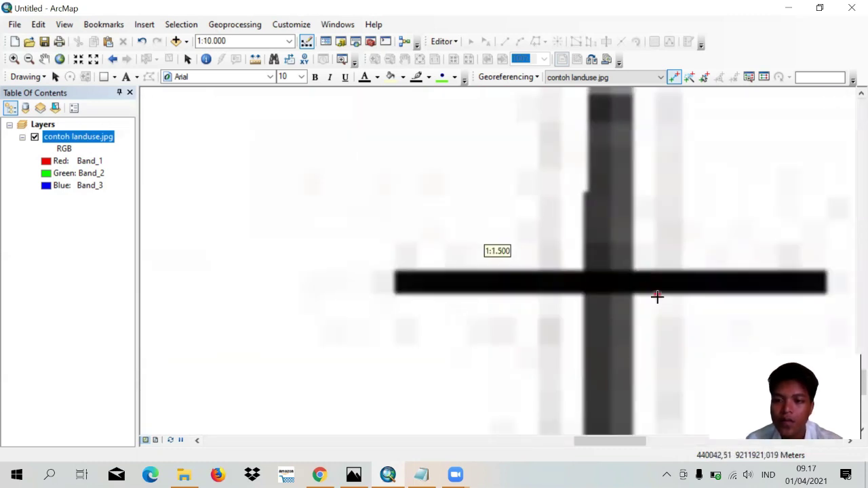
pyautogui.scroll(-2, 657, 297)
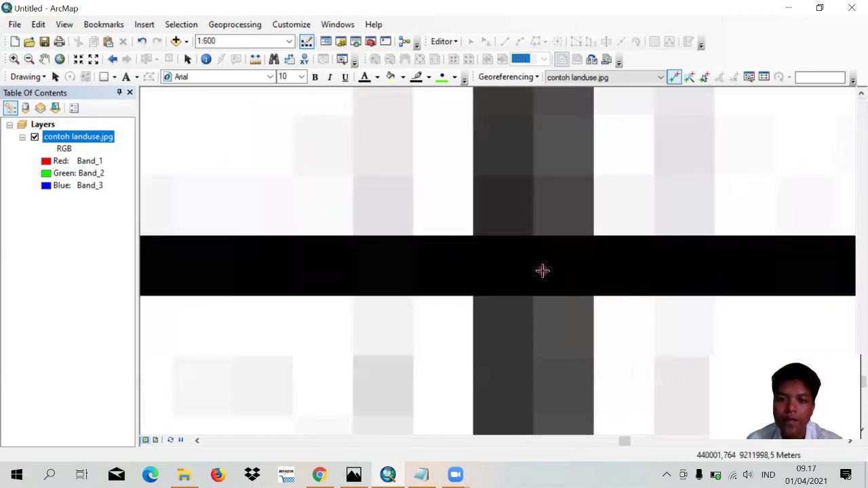
pyautogui.scroll(-1, 542, 271)
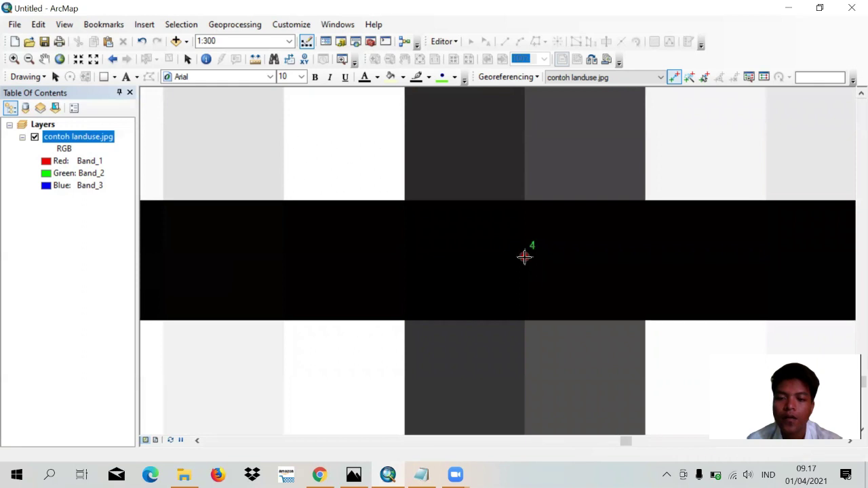
# - Copy the eastern x value 440000 from the Notepad notes and enter it as the fourth control point's X coordinate
pyautogui.rightClick(525, 259)
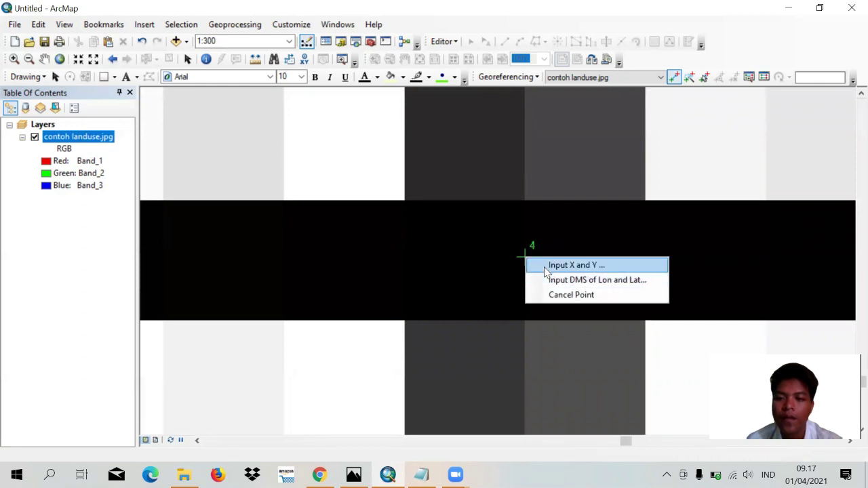
pyautogui.click(544, 264)
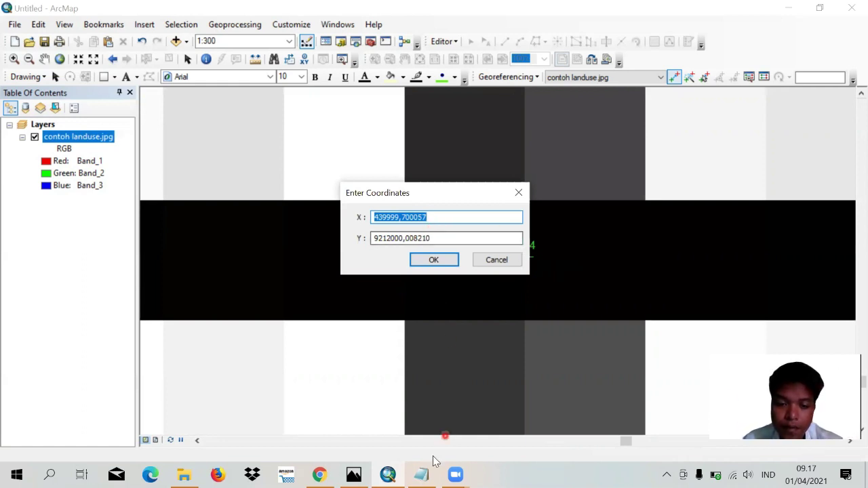
pyautogui.click(421, 475)
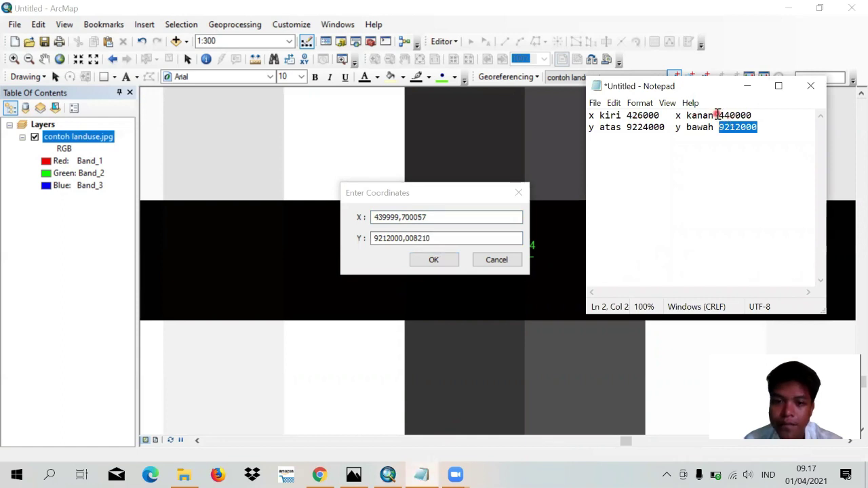
pyautogui.moveTo(718, 116); pyautogui.dragTo(748, 115)
pyautogui.rightClick(747, 116)
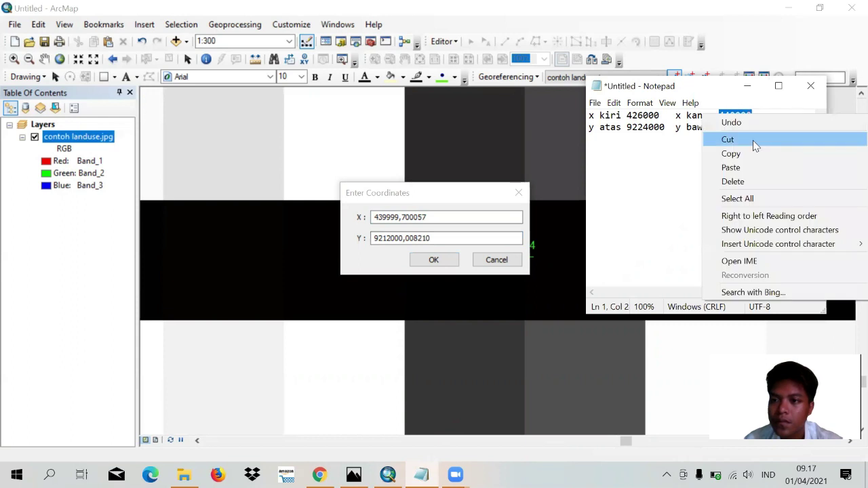
pyautogui.click(753, 154)
pyautogui.click(437, 215)
pyautogui.moveTo(437, 215); pyautogui.dragTo(361, 218)
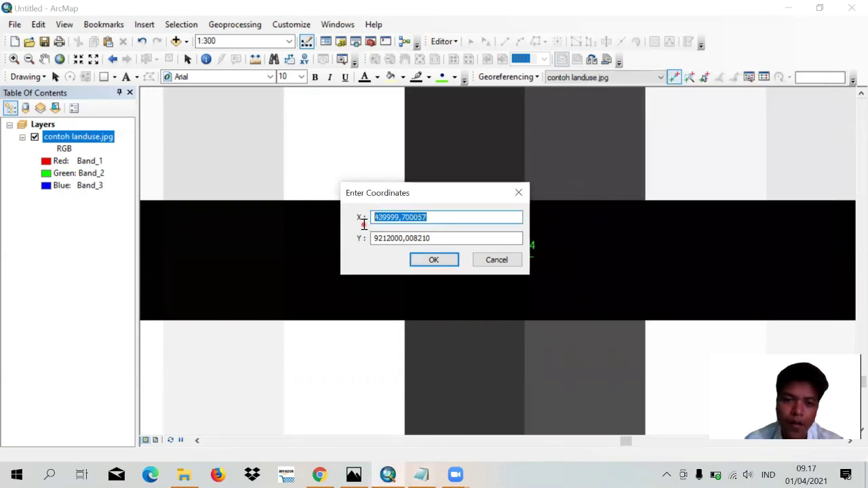
pyautogui.rightClick(387, 215)
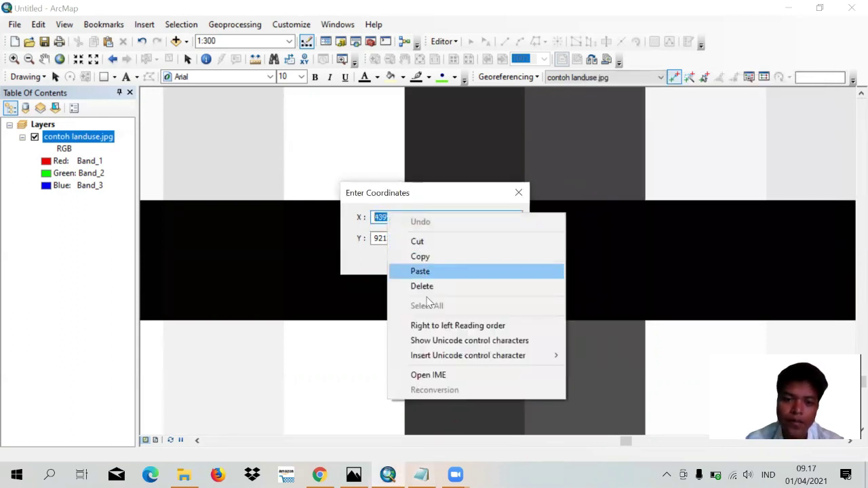
pyautogui.click(421, 271)
# - Copy the lower y value 9212000 from the Notepad notes, enter it as the fourth point's Y coordinate and confirm the coordinates
pyautogui.click(423, 475)
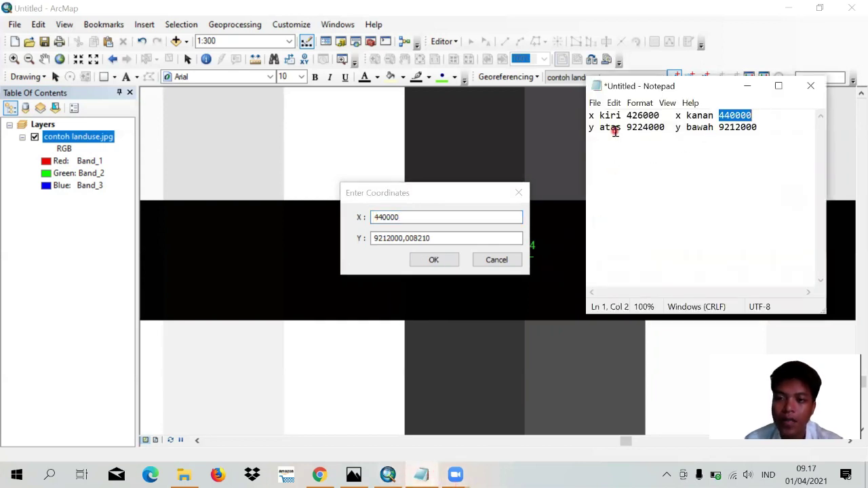
pyautogui.moveTo(719, 129); pyautogui.dragTo(771, 133)
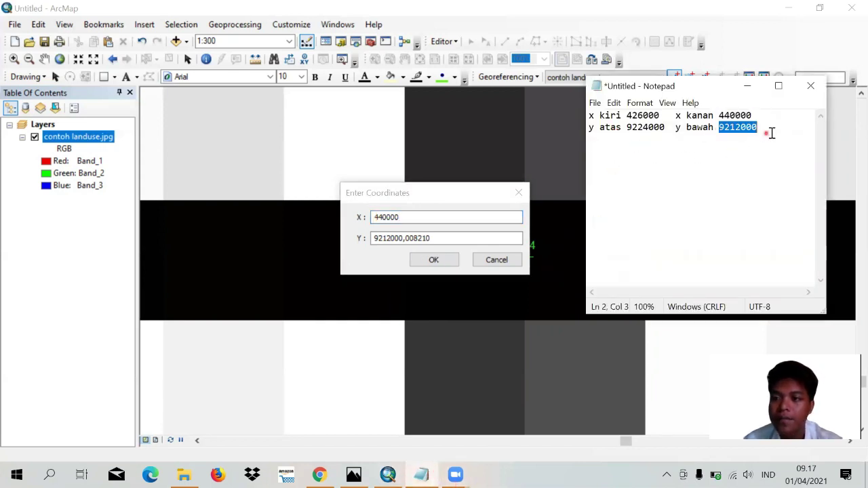
pyautogui.rightClick(739, 129)
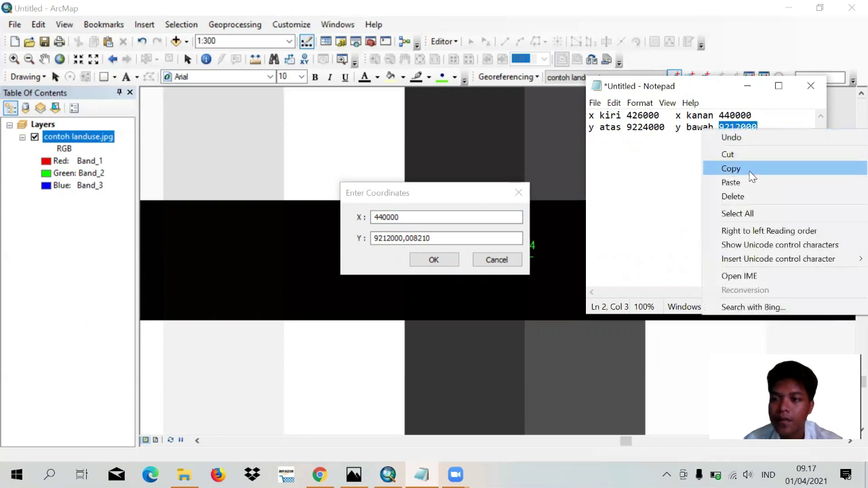
pyautogui.click(751, 170)
pyautogui.doubleClick(422, 237)
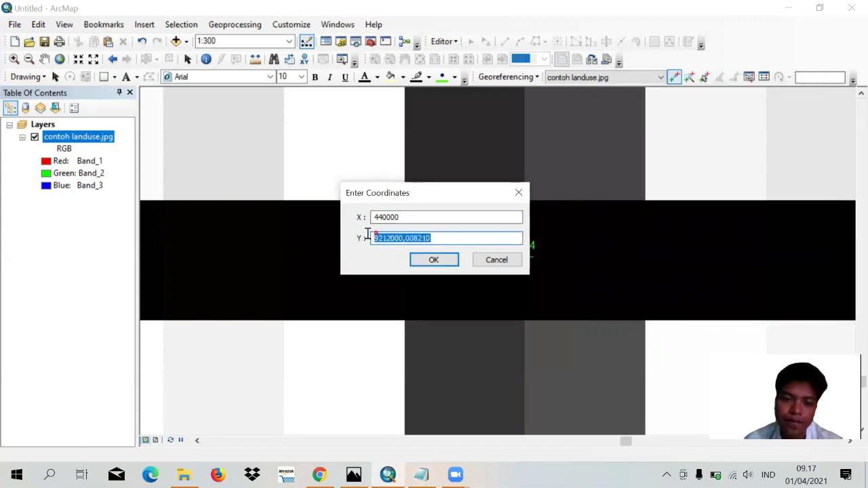
pyautogui.rightClick(422, 238)
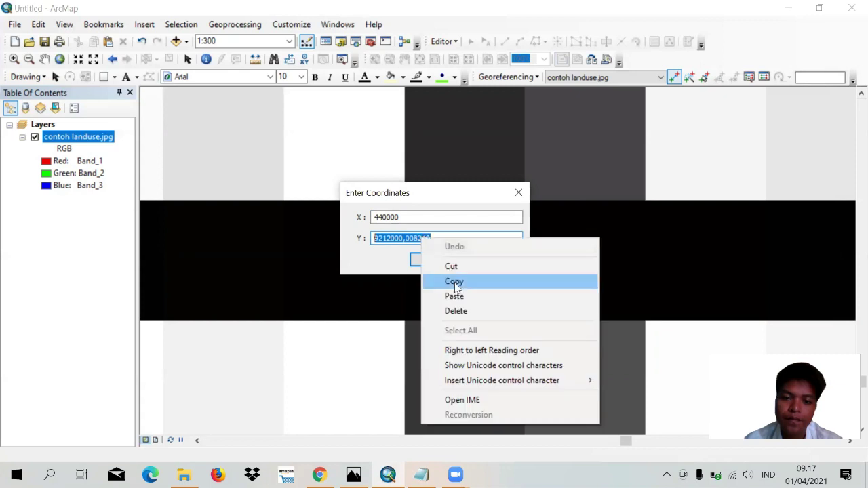
pyautogui.click(442, 295)
pyautogui.click(432, 261)
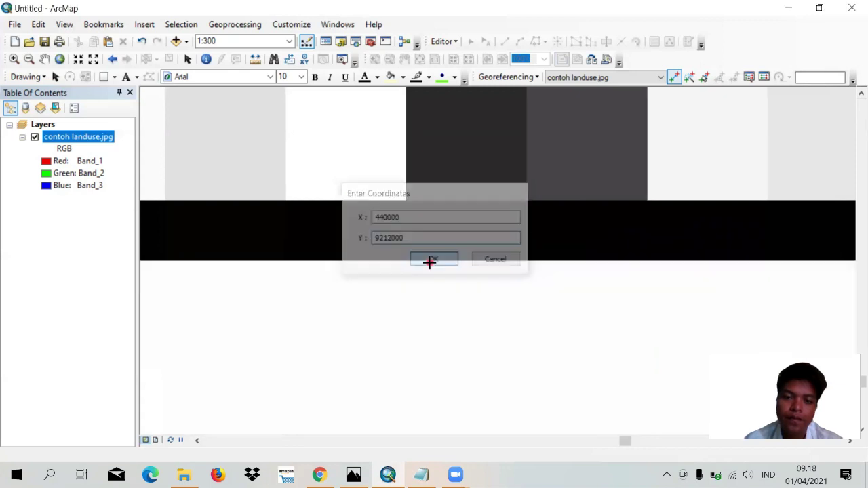
# - View the whole contoh landuse.jpg layer and examine how the control points sit on the corner grid crosses
pyautogui.scroll(5, 429, 263)
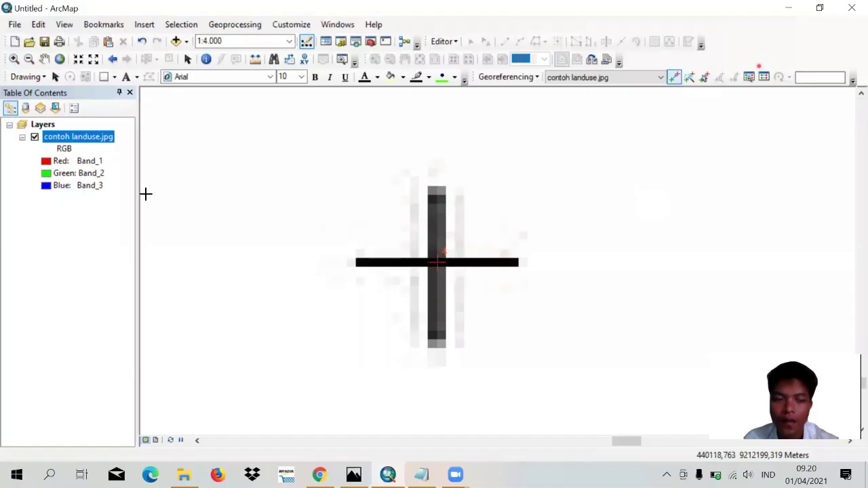
pyautogui.rightClick(61, 137)
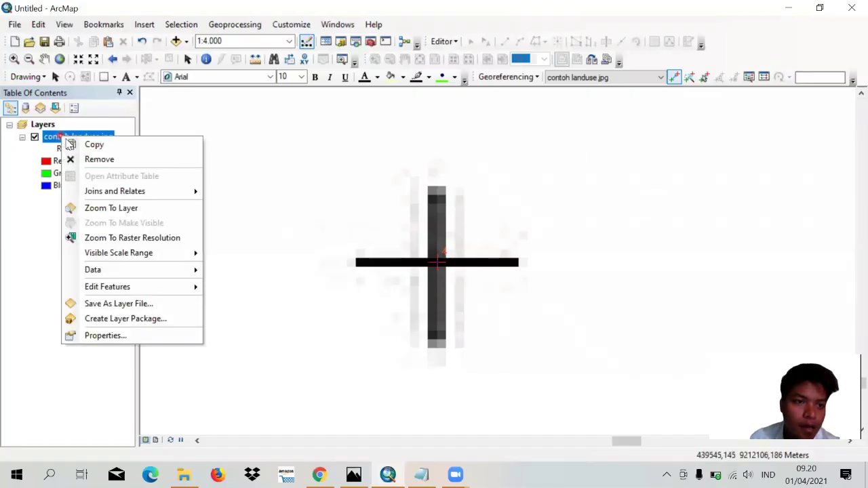
pyautogui.click(107, 210)
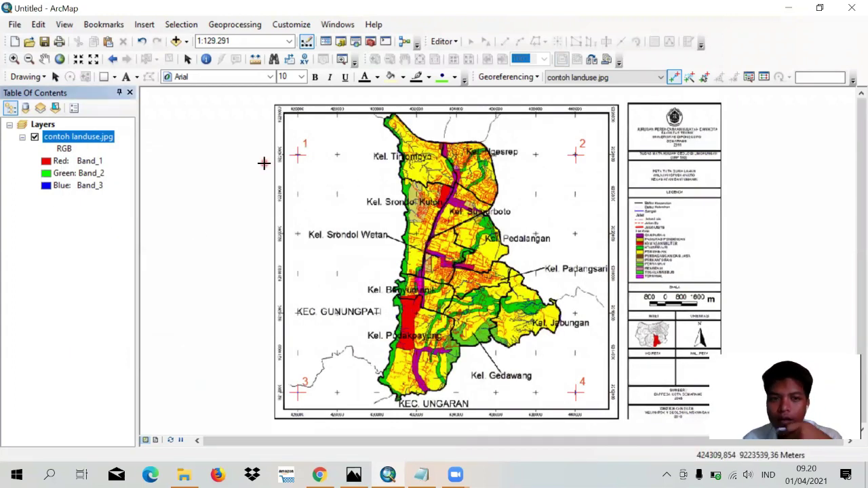
pyautogui.scroll(-1, 298, 157)
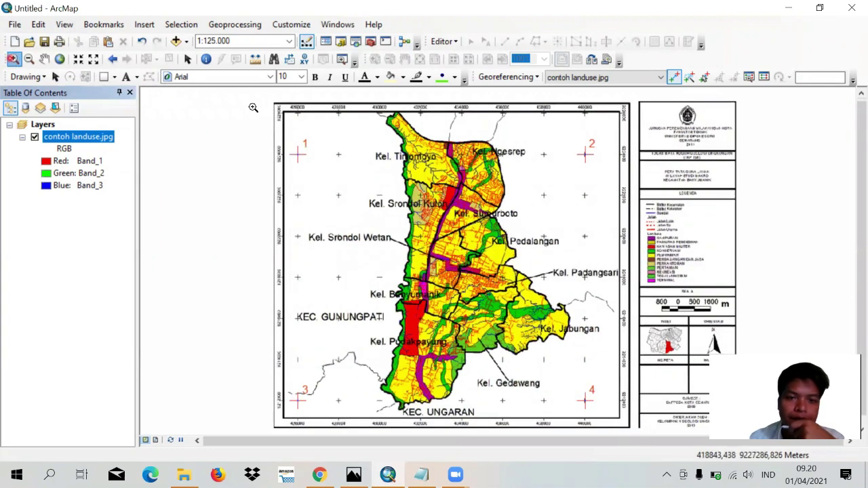
pyautogui.click(333, 182)
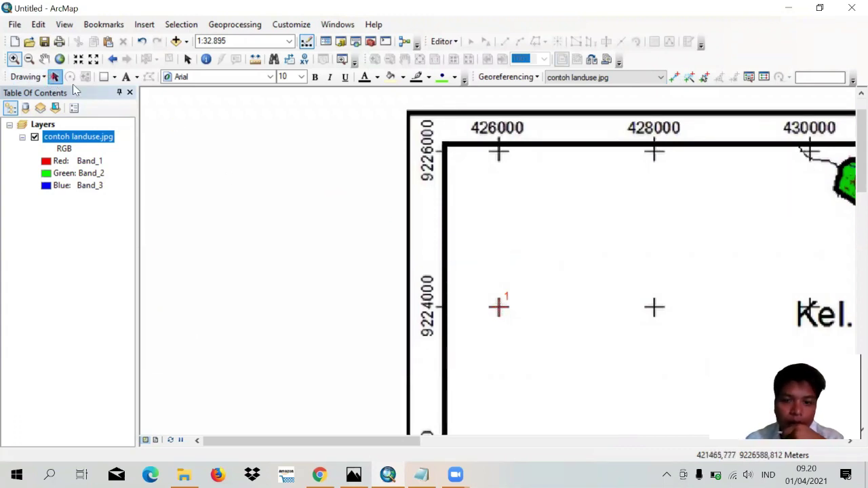
pyautogui.click(55, 77)
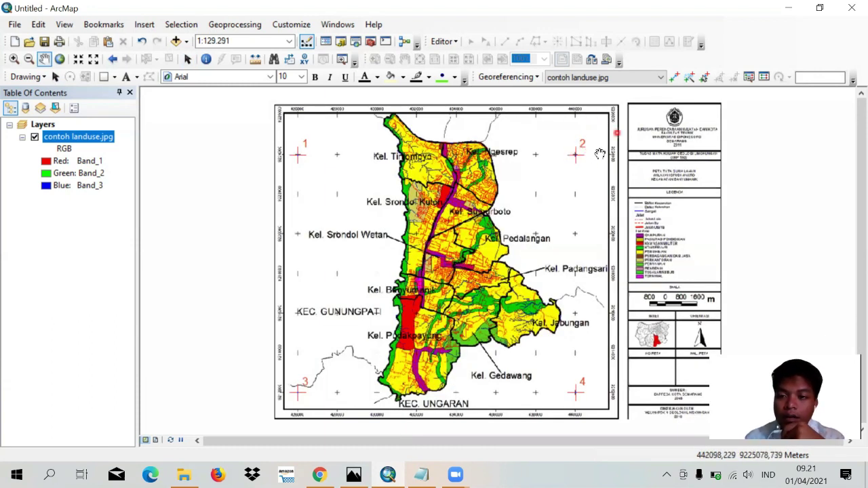
# - Review the link table, checking the four links' map coordinates, residuals and total RMS error
pyautogui.click(764, 79)
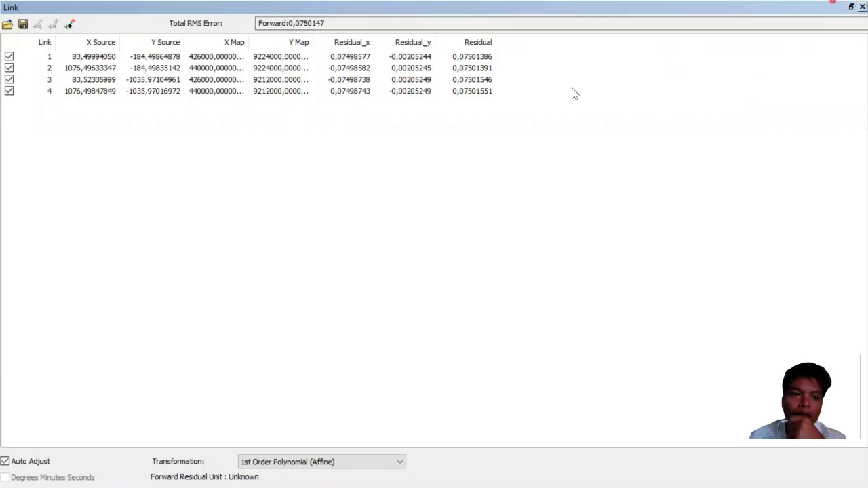
pyautogui.click(51, 93)
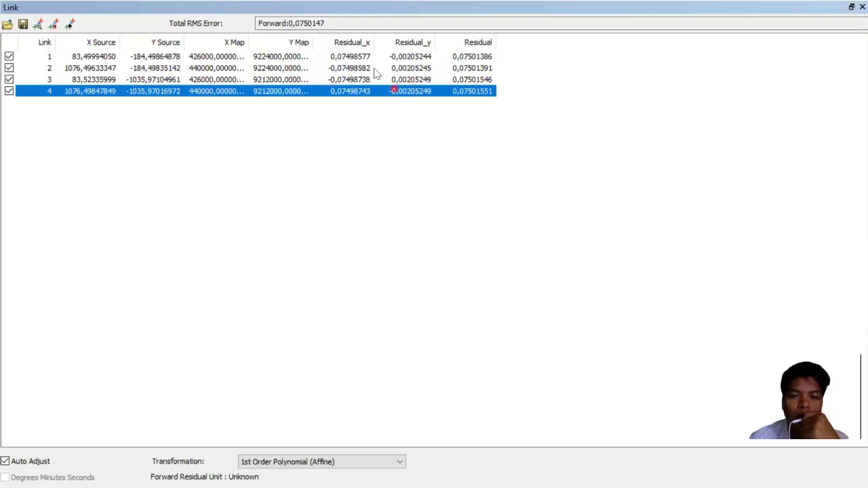
pyautogui.click(227, 95)
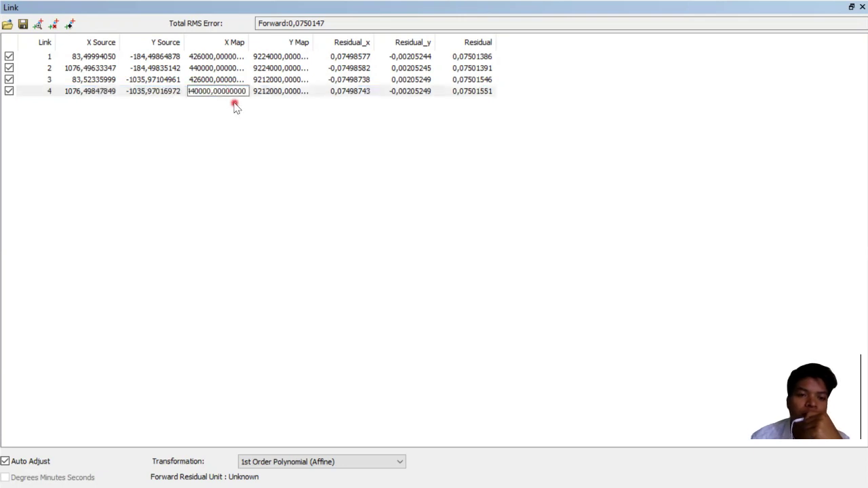
pyautogui.click(273, 80)
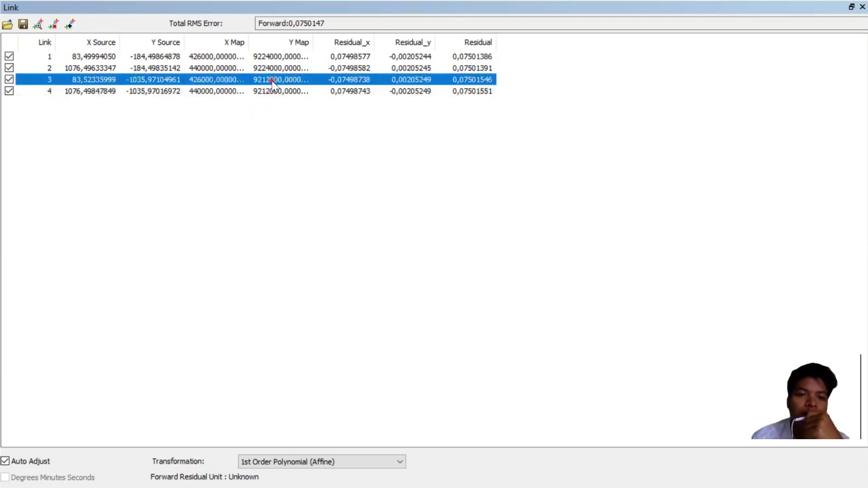
pyautogui.click(273, 80)
pyautogui.doubleClick(280, 78)
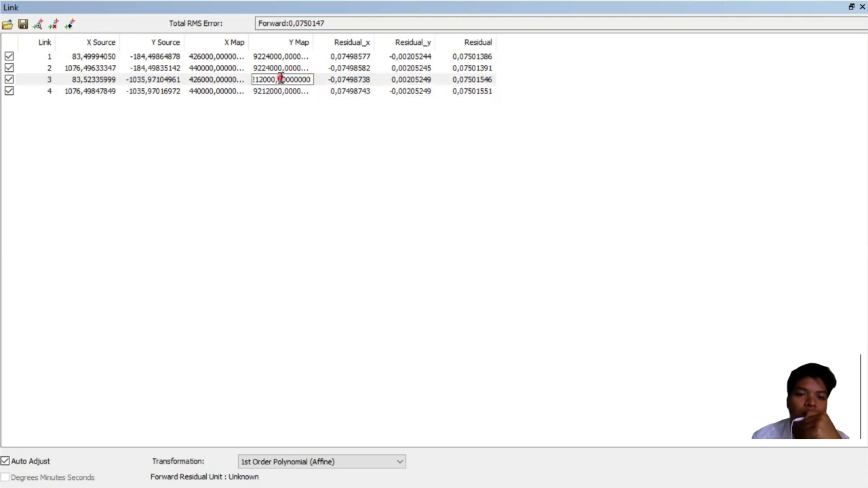
pyautogui.click(281, 78)
pyautogui.click(262, 145)
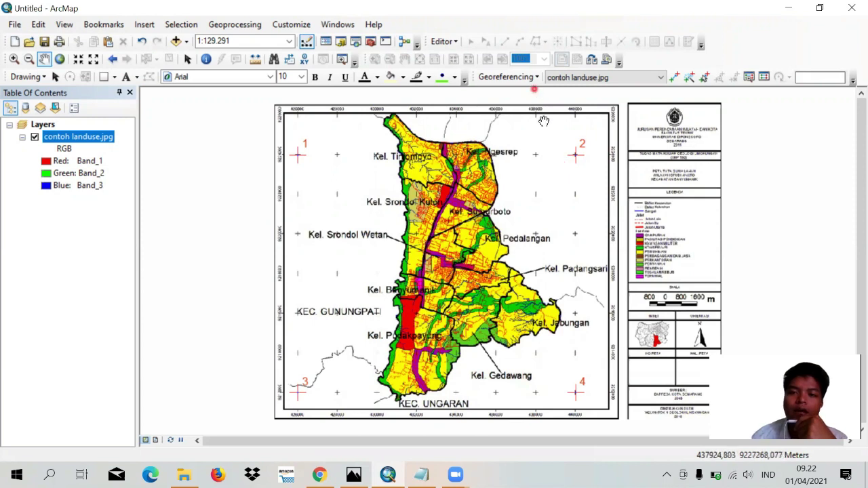
# - Save the transformation to contoh landuse.jpg with Update Georeferencing
pyautogui.click(524, 80)
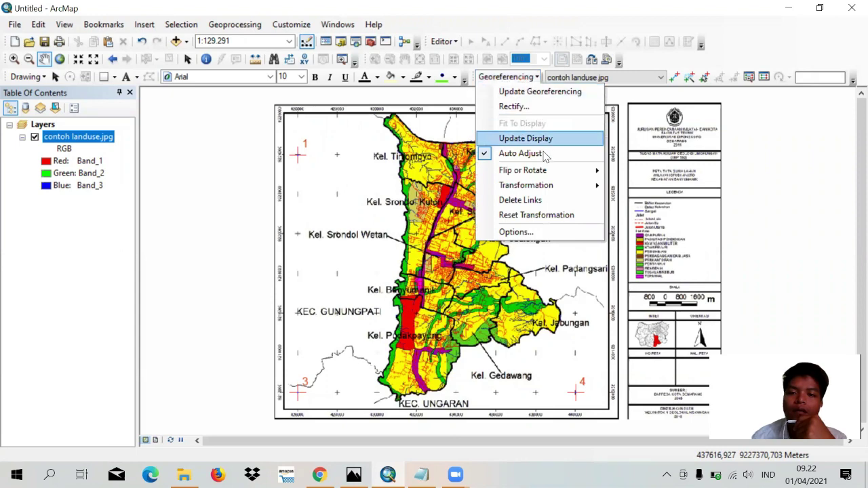
pyautogui.click(551, 92)
pyautogui.click(535, 78)
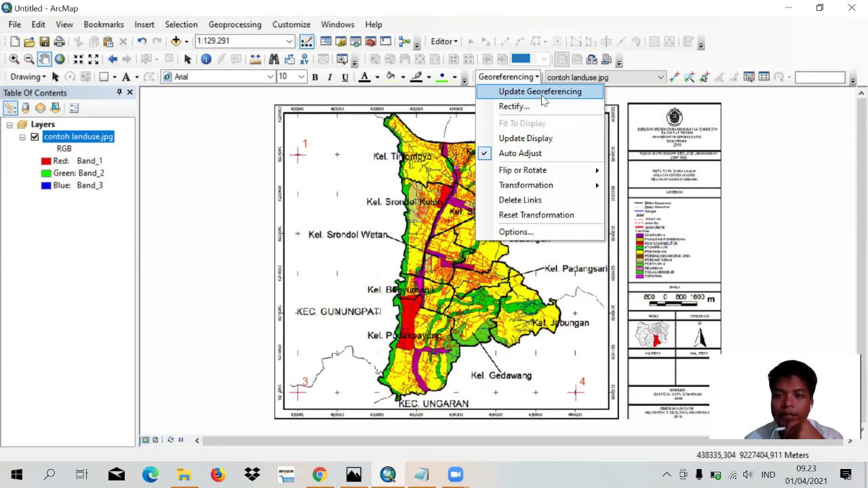
pyautogui.click(541, 93)
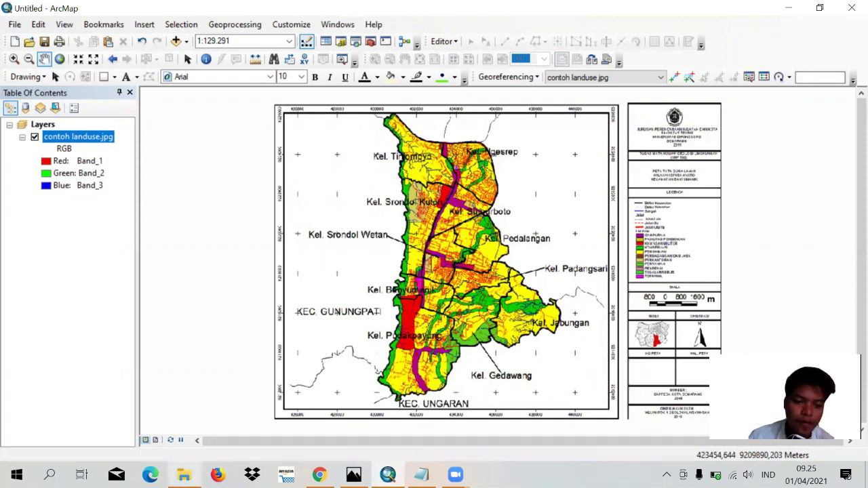
# - Check the landuse folder in File Explorer for the image's georeferencing files and return to ArcMap
pyautogui.click(184, 475)
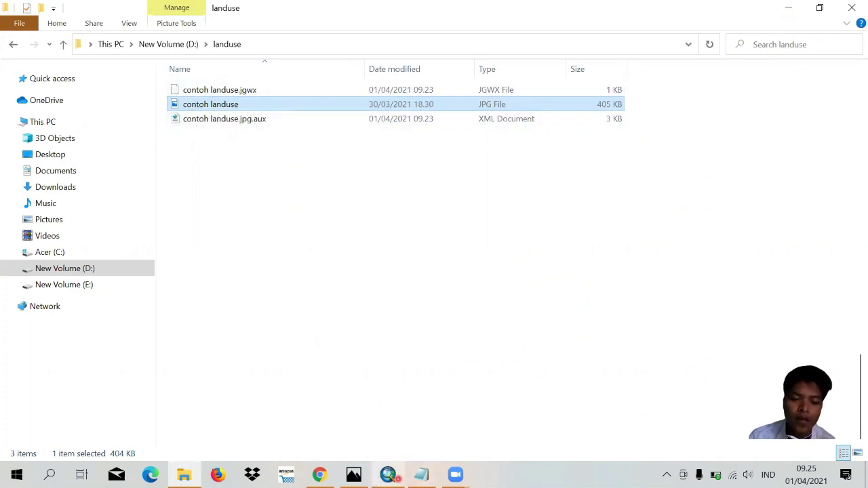
pyautogui.moveTo(388, 474)
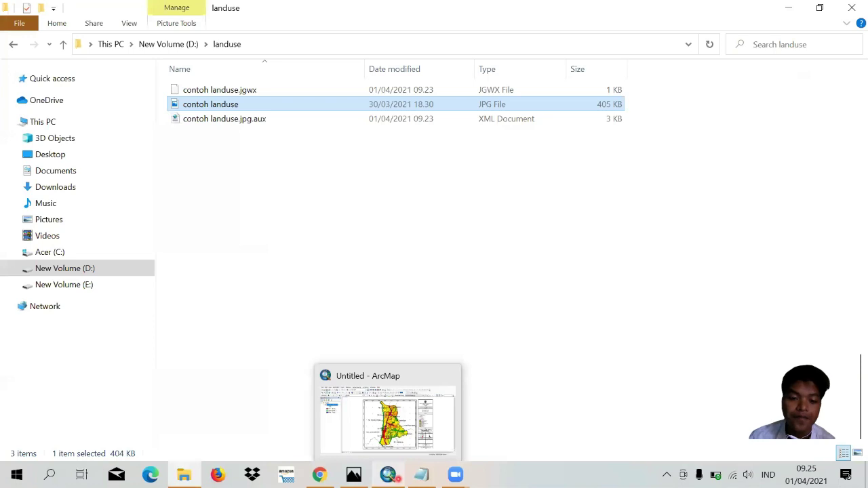
pyautogui.click(388, 474)
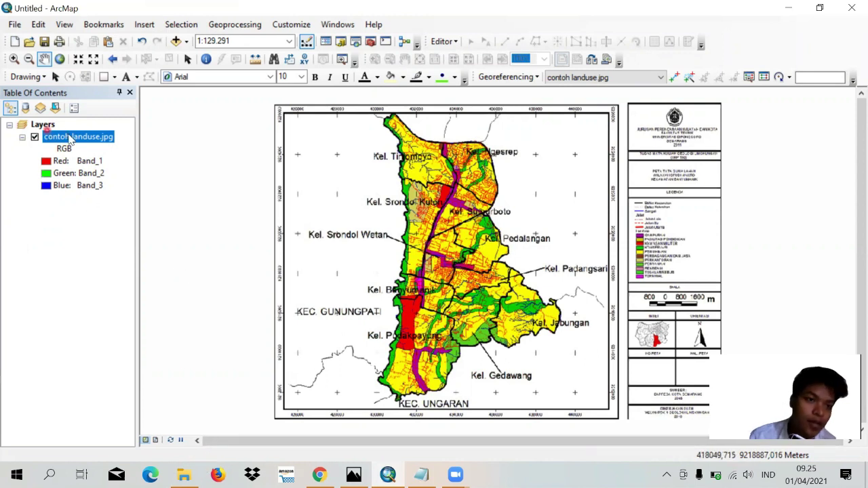
# - Remove the contoh landuse.jpg layer from the map
pyautogui.rightClick(75, 139)
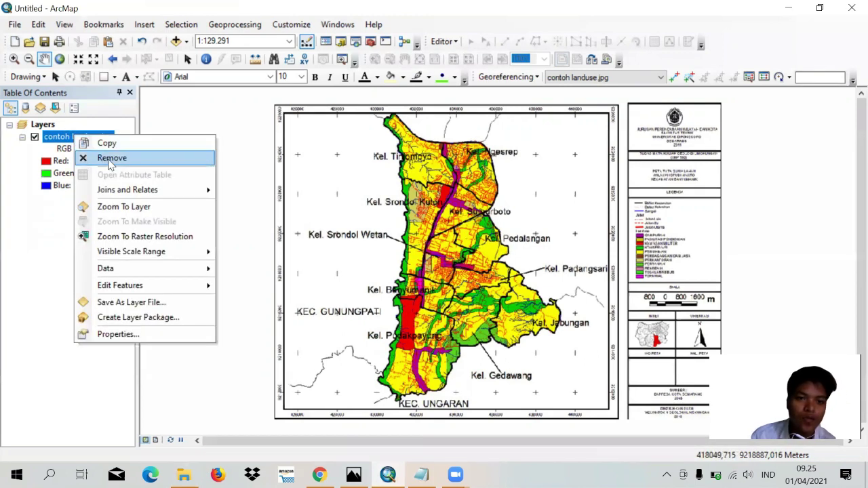
pyautogui.click(108, 160)
pyautogui.click(224, 255)
# - Add contoh landuse.jpg from D:\landuse back to the Layers data frame
pyautogui.click(43, 125)
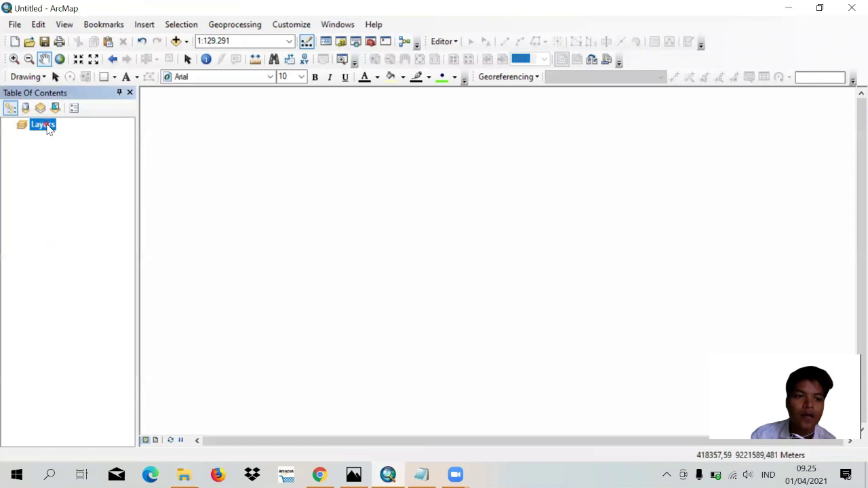
pyautogui.rightClick(49, 130)
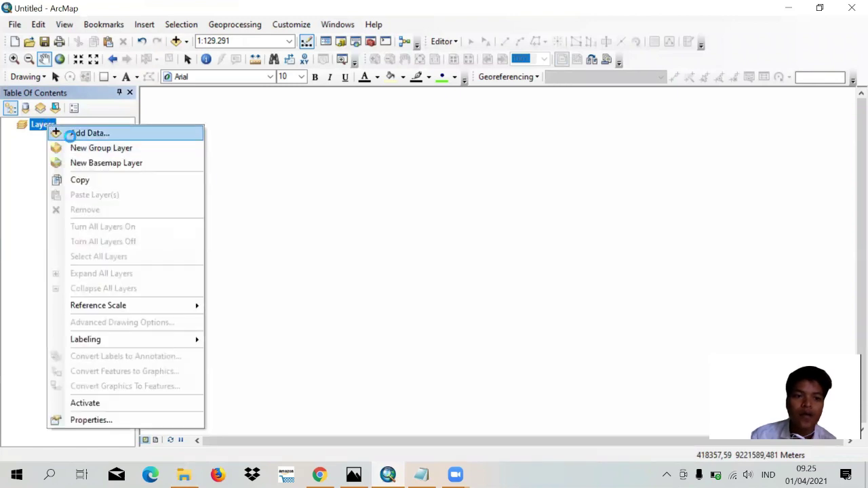
pyautogui.click(67, 133)
pyautogui.click(349, 167)
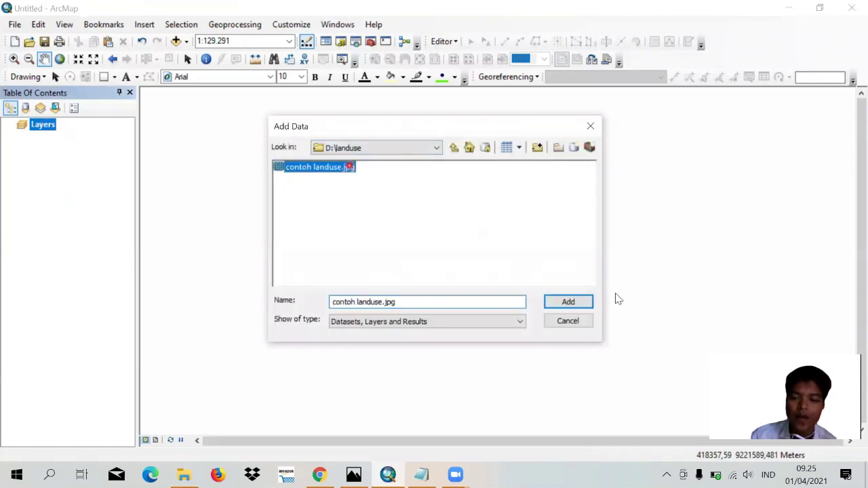
pyautogui.click(568, 302)
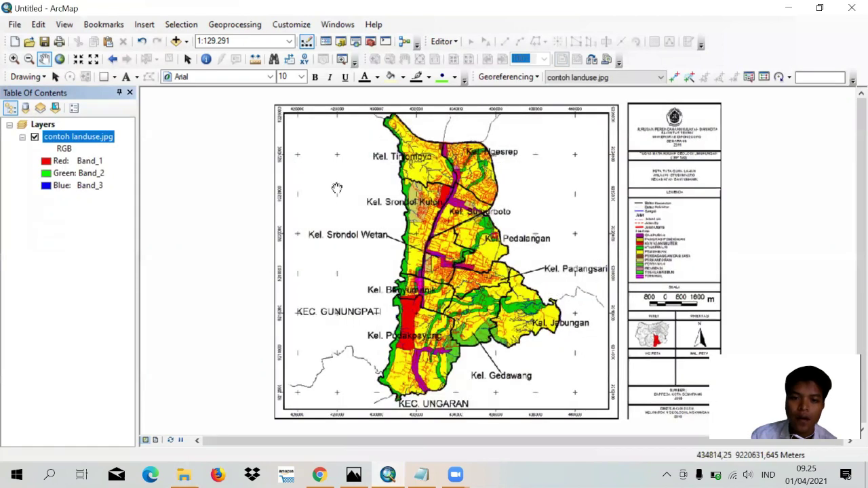
# - Compare the cursor coordinates with the grid labels at the map's northwestern corner, then return to the full extent
pyautogui.click(13, 59)
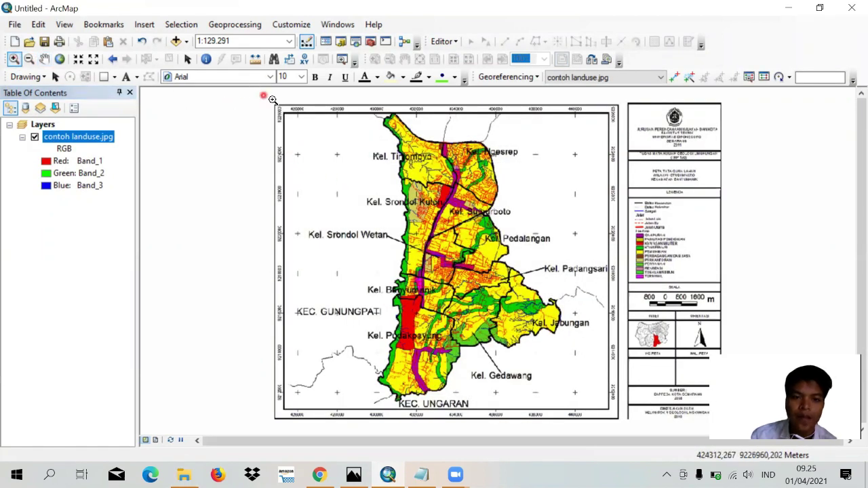
pyautogui.moveTo(265, 97); pyautogui.dragTo(335, 166)
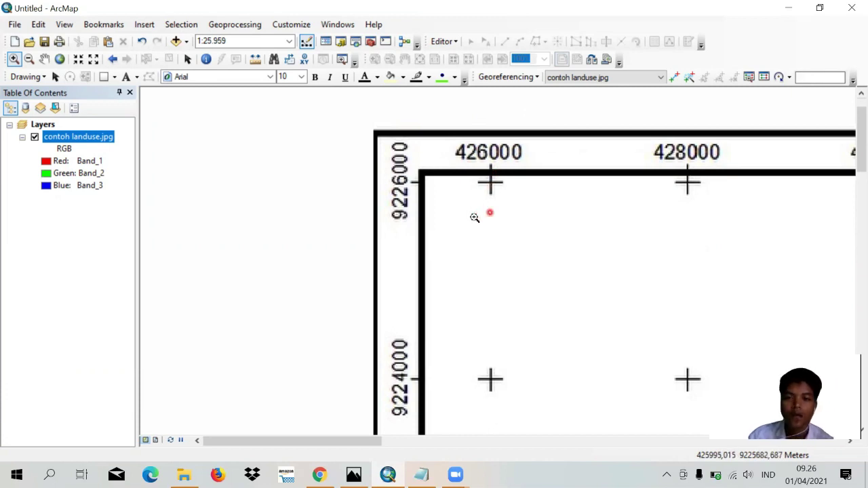
pyautogui.scroll(3, 397, 149)
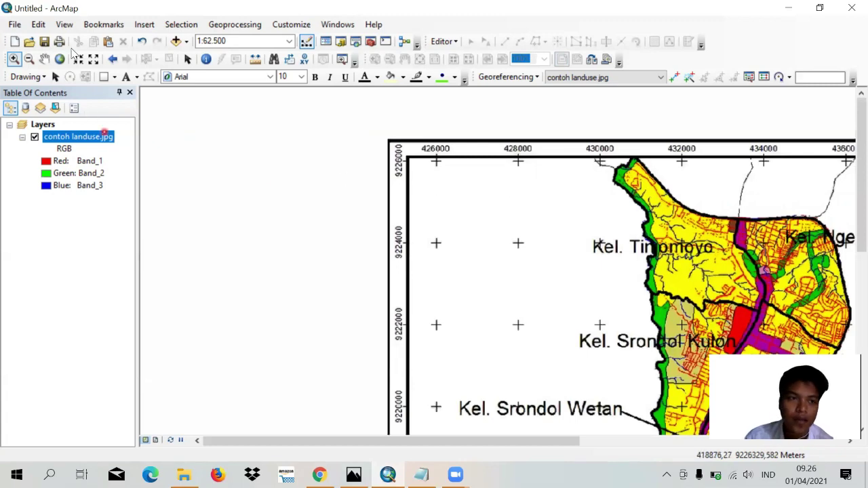
pyautogui.click(61, 59)
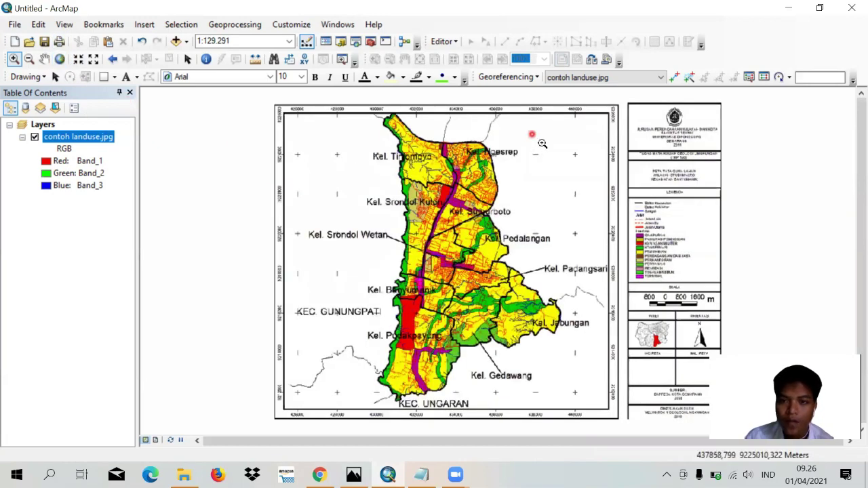